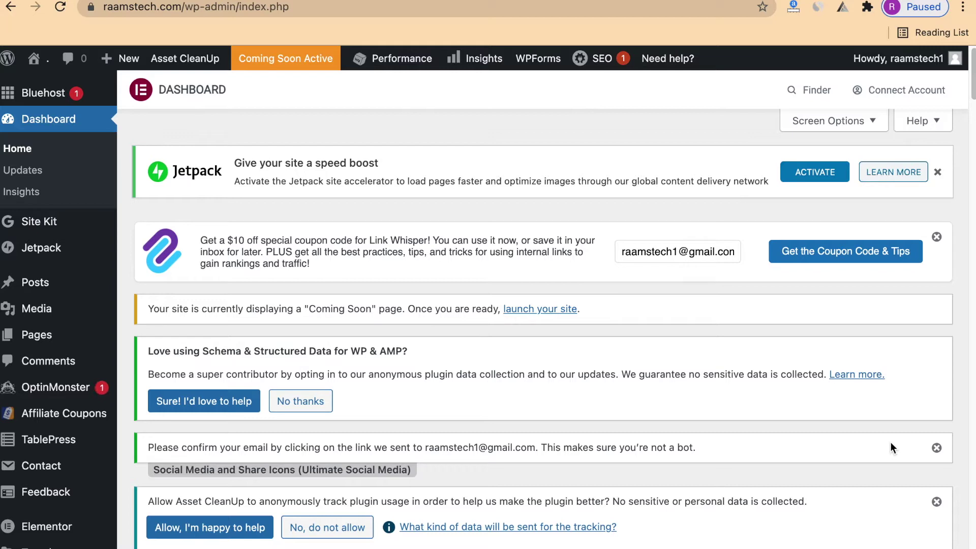
Step: Start a new blog post on the WordPress site
{"action": "mouse_move", "coordinate": [51, 283]}
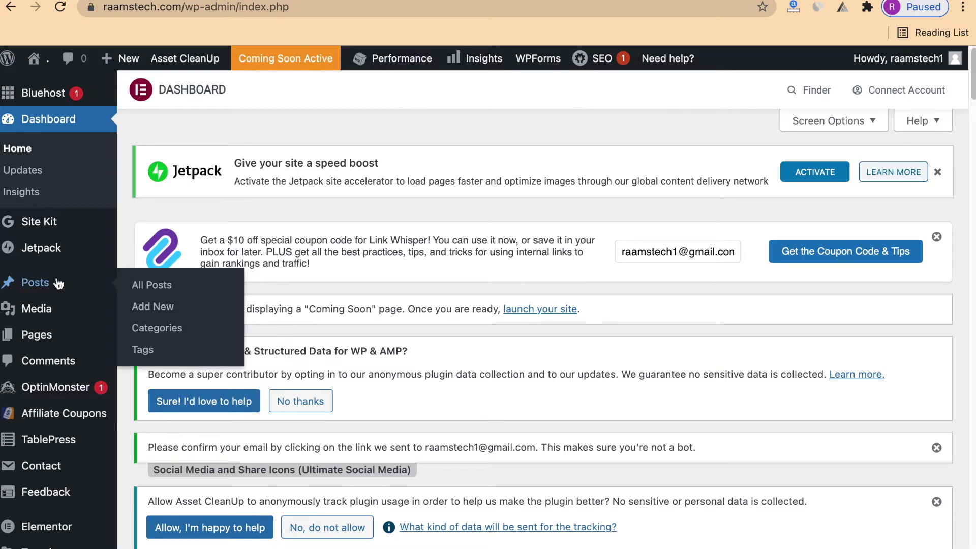
{"action": "left_click", "coordinate": [148, 308]}
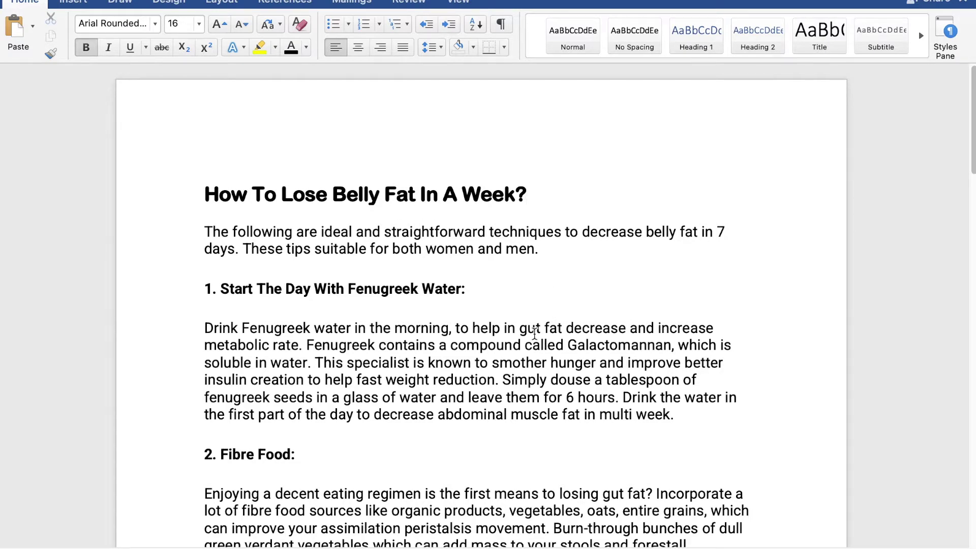
Step: Switch to the Word document and read through the belly fat article down to its closing line
{"action": "scroll", "coordinate": [547, 446], "scroll_direction": "down", "scroll_amount": 5}
{"action": "scroll", "coordinate": [547, 446], "scroll_direction": "down", "scroll_amount": 14}
{"action": "scroll", "coordinate": [547, 445], "scroll_direction": "down", "scroll_amount": 20}
{"action": "scroll", "coordinate": [547, 446], "scroll_direction": "up", "scroll_amount": 4}
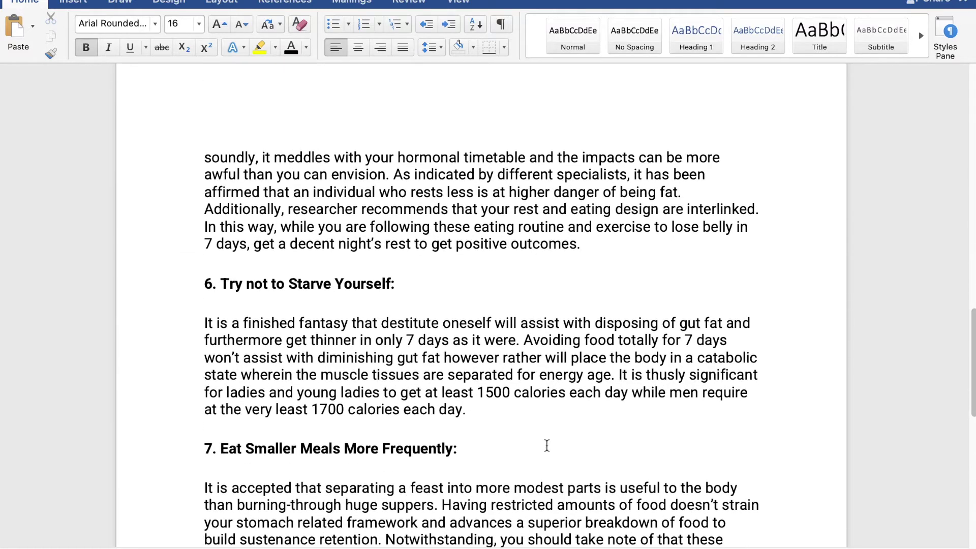
{"action": "scroll", "coordinate": [547, 445], "scroll_direction": "down", "scroll_amount": 2}
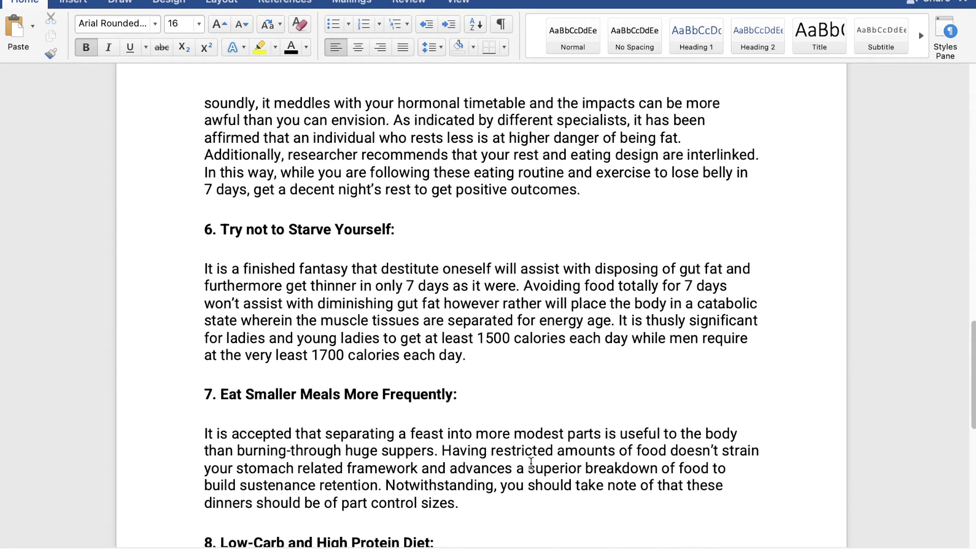
{"action": "scroll", "coordinate": [531, 463], "scroll_direction": "down", "scroll_amount": 3}
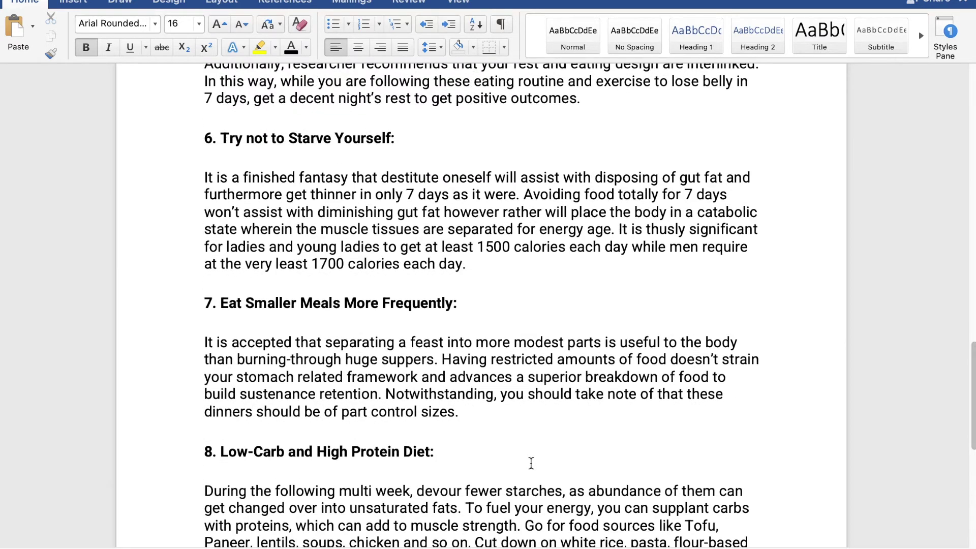
{"action": "scroll", "coordinate": [530, 463], "scroll_direction": "down", "scroll_amount": 5}
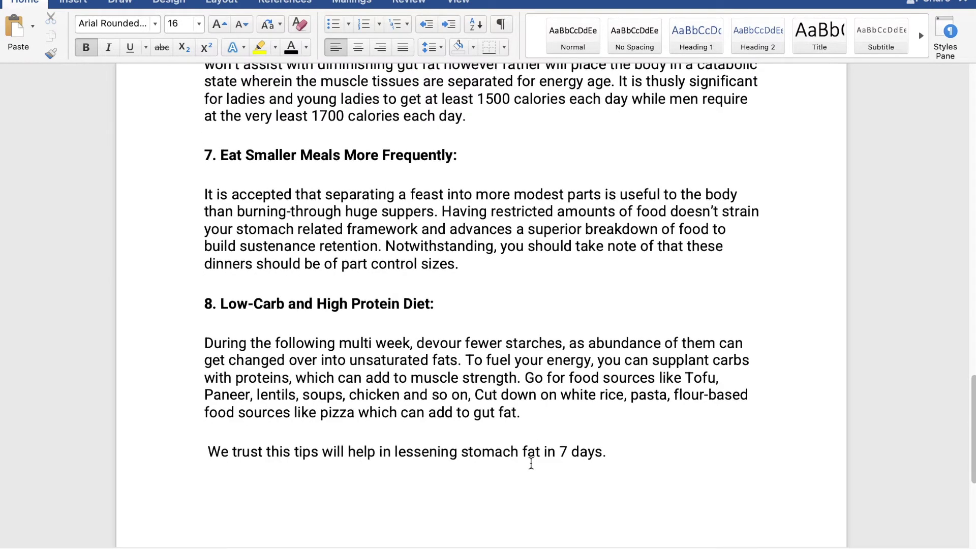
{"action": "scroll", "coordinate": [436, 468], "scroll_direction": "down", "scroll_amount": 1}
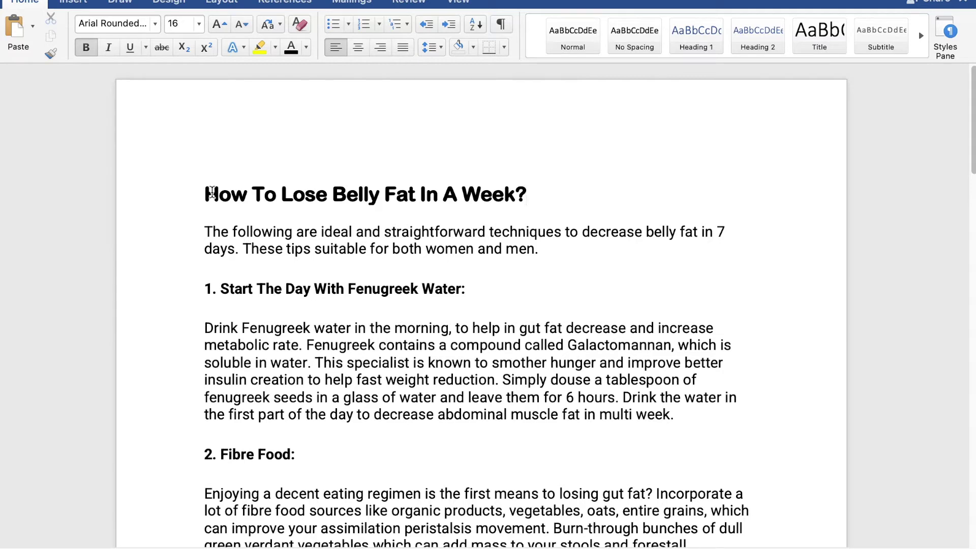
Step: Copy the heading "How To Lose Belly Fat In A Week?" from the Word document and paste it as the WordPress post's title
{"action": "left_click_drag", "start_coordinate": [205, 193], "coordinate": [529, 192]}
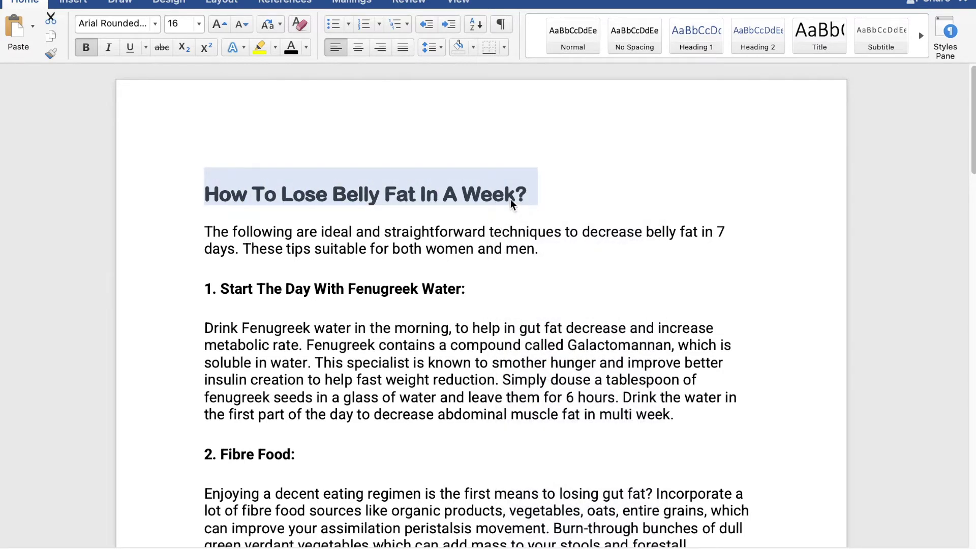
{"action": "right_click", "coordinate": [515, 198]}
{"action": "left_click", "coordinate": [533, 224]}
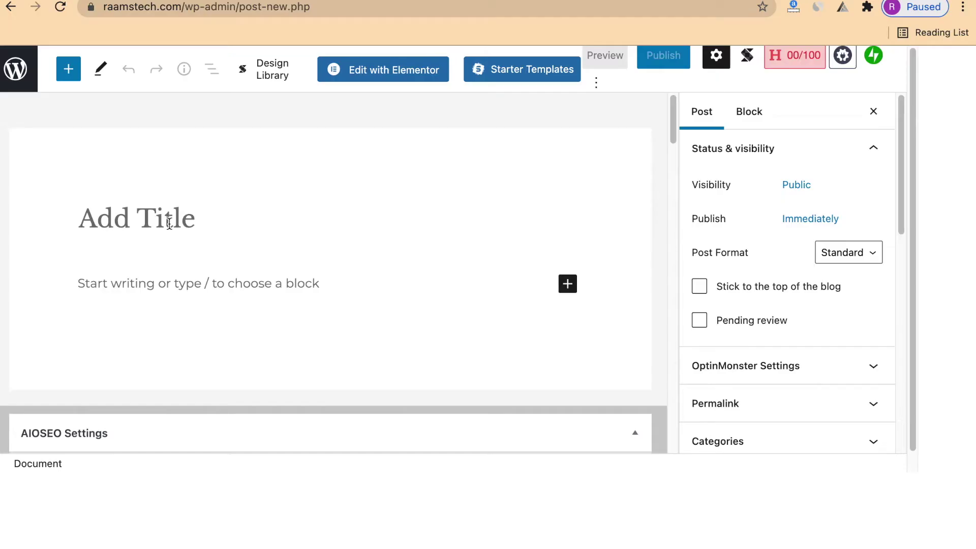
{"action": "right_click", "coordinate": [94, 213]}
{"action": "left_click", "coordinate": [139, 328]}
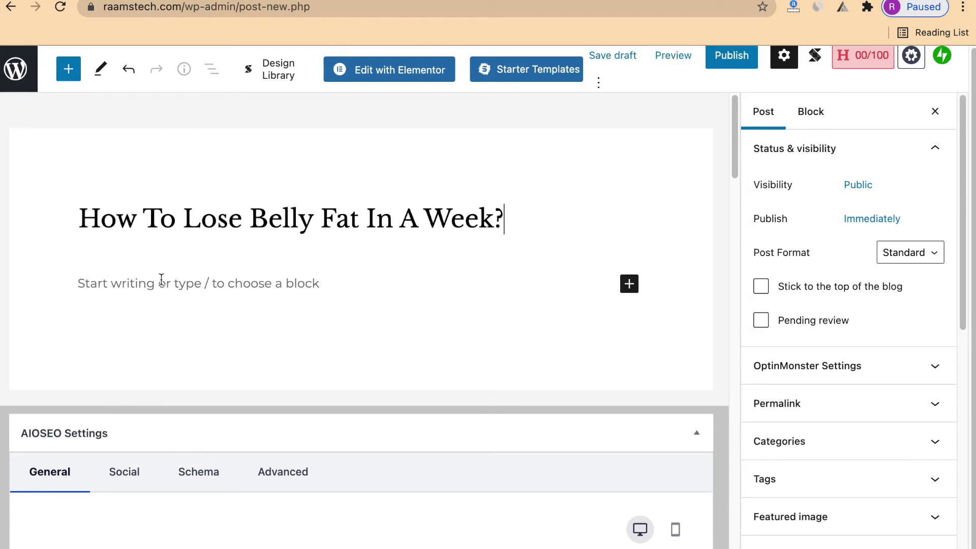
Step: Paste the copied article text into the post body below the title
{"action": "left_click", "coordinate": [111, 283]}
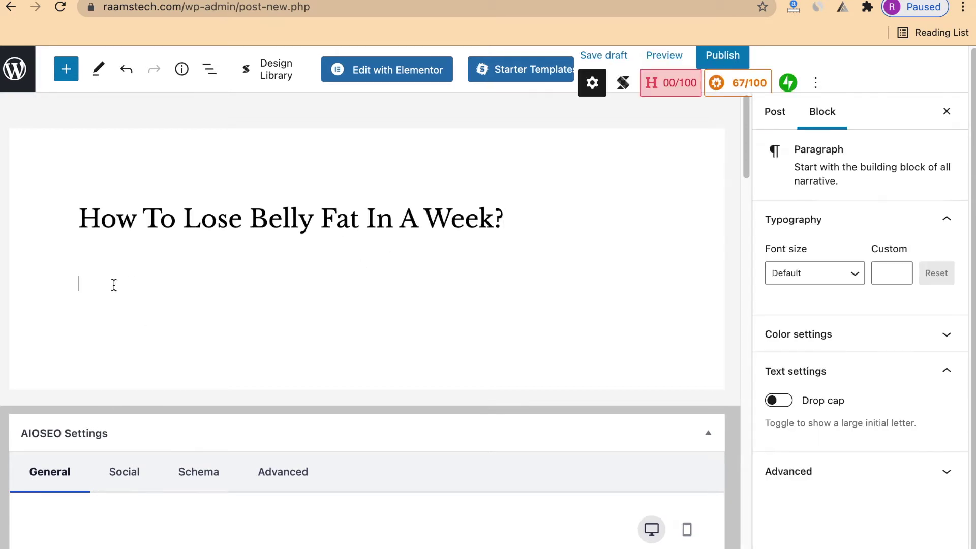
{"action": "right_click", "coordinate": [80, 279]}
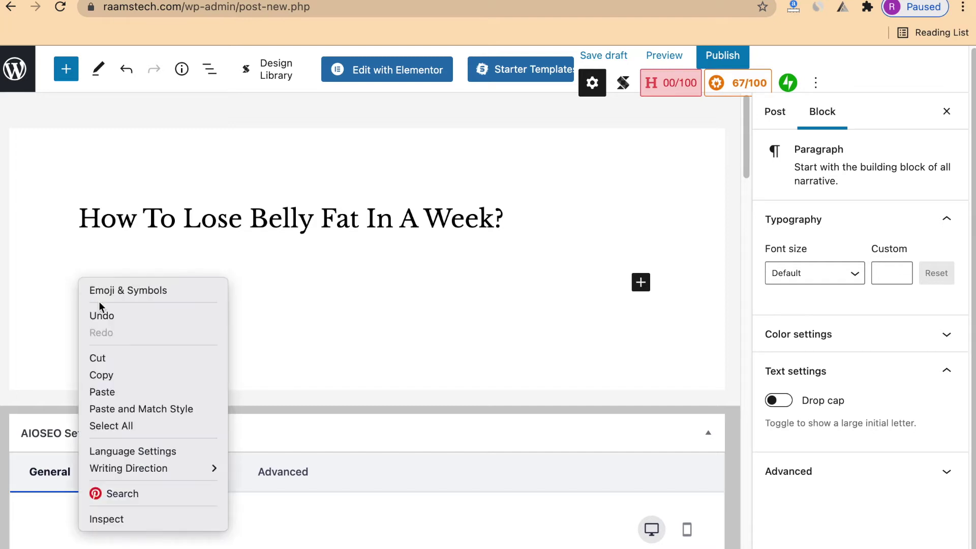
{"action": "left_click", "coordinate": [107, 390]}
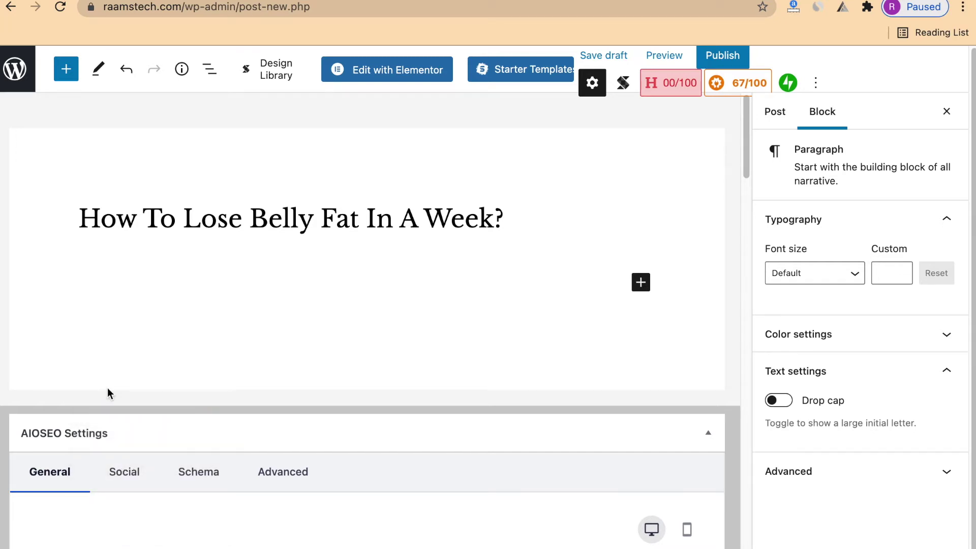
Step: Review the pasted article in the post from the closing line back up to the introduction
{"action": "scroll", "coordinate": [291, 359], "scroll_direction": "up", "scroll_amount": 2}
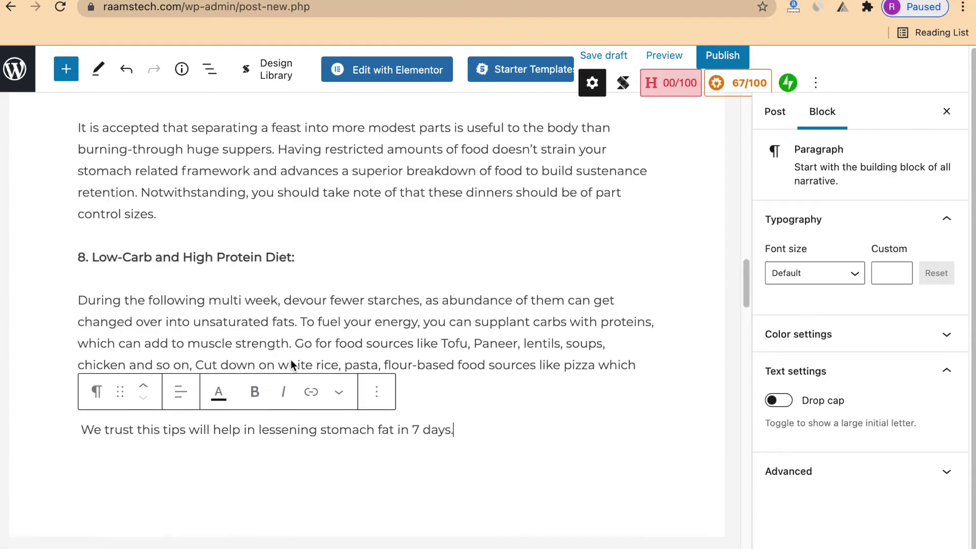
{"action": "scroll", "coordinate": [300, 311], "scroll_direction": "up", "scroll_amount": 10}
{"action": "scroll", "coordinate": [603, 277], "scroll_direction": "down", "scroll_amount": 5}
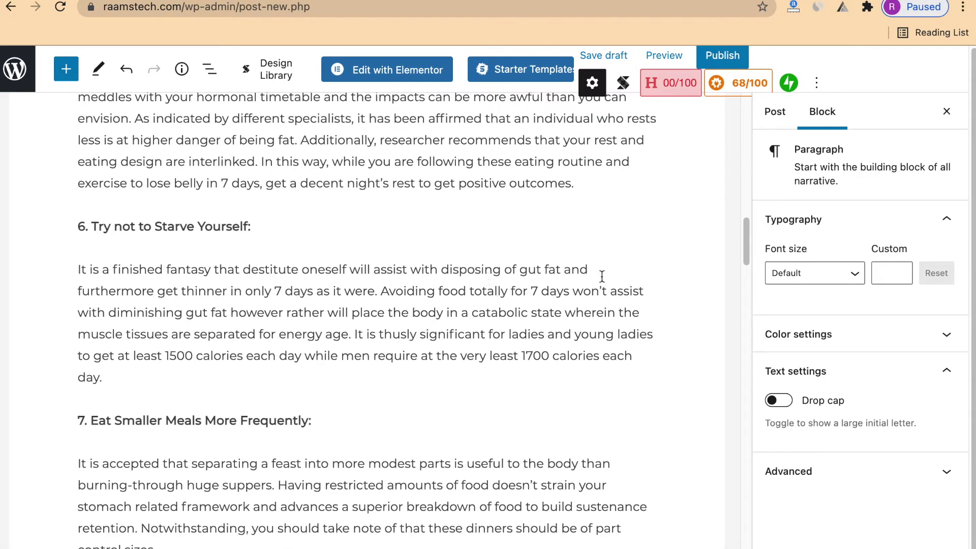
{"action": "scroll", "coordinate": [479, 285], "scroll_direction": "down", "scroll_amount": 3}
{"action": "scroll", "coordinate": [480, 293], "scroll_direction": "up", "scroll_amount": 15}
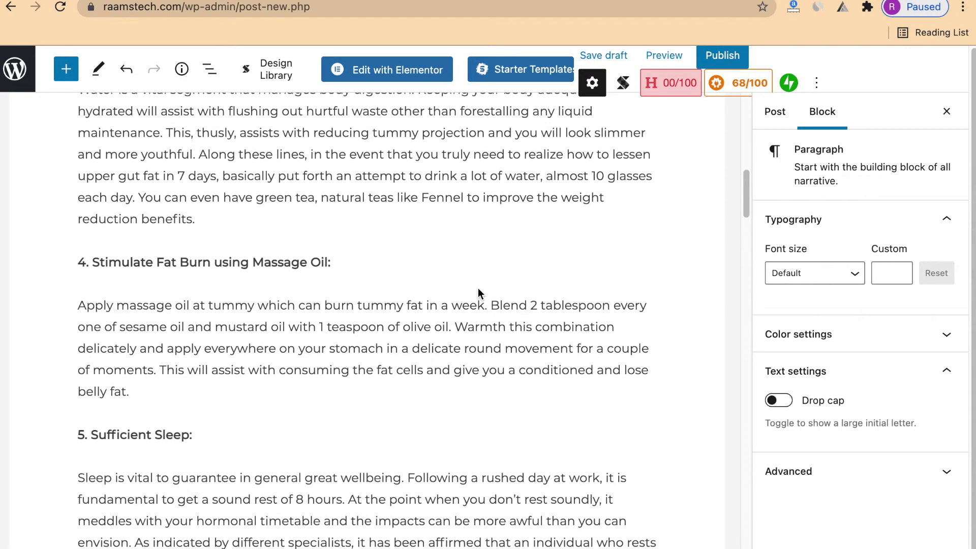
{"action": "scroll", "coordinate": [479, 289], "scroll_direction": "up", "scroll_amount": 8}
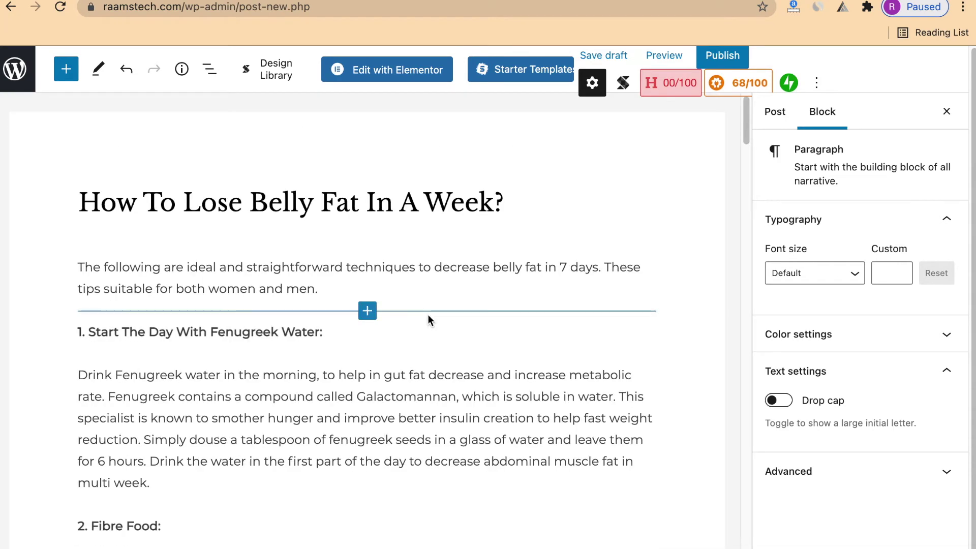
{"action": "scroll", "coordinate": [442, 382], "scroll_direction": "down", "scroll_amount": 1}
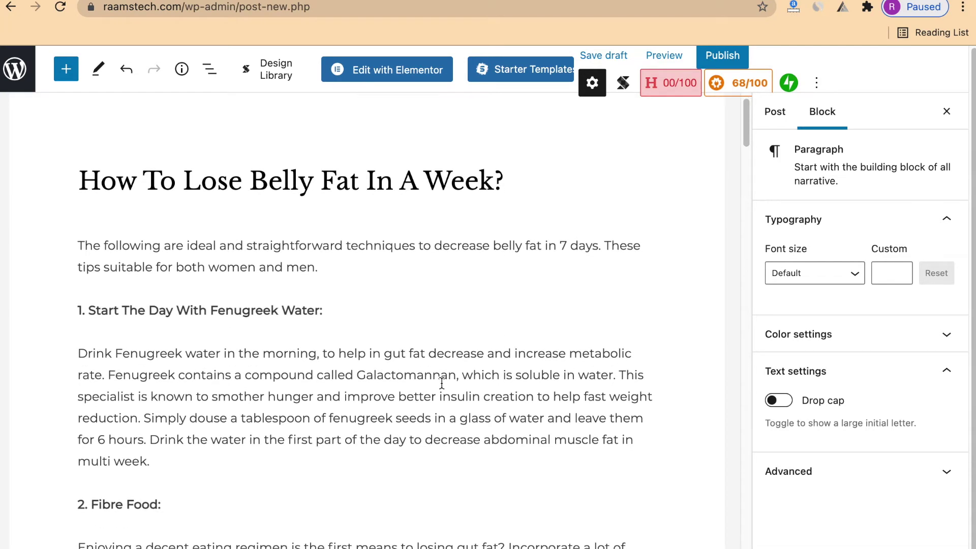
Step: Add an empty line above the introduction and insert an Image block there by searching the blocks for "ima"
{"action": "mouse_move", "coordinate": [609, 477]}
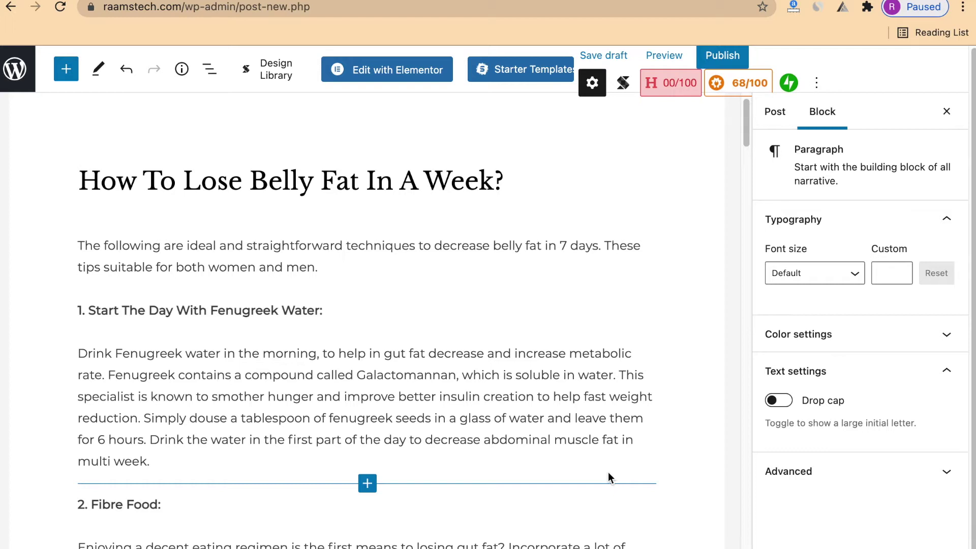
{"action": "key", "text": "Return"}
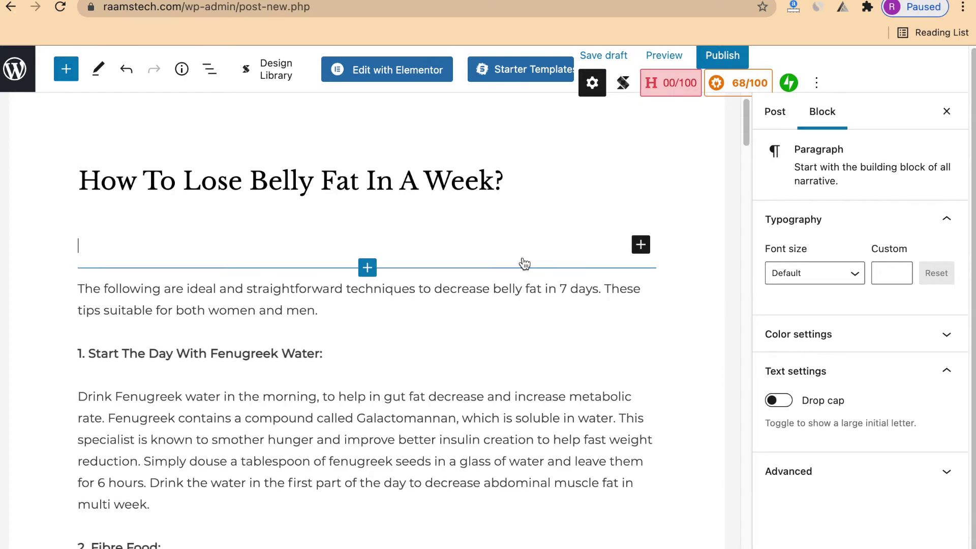
{"action": "left_click", "coordinate": [367, 267]}
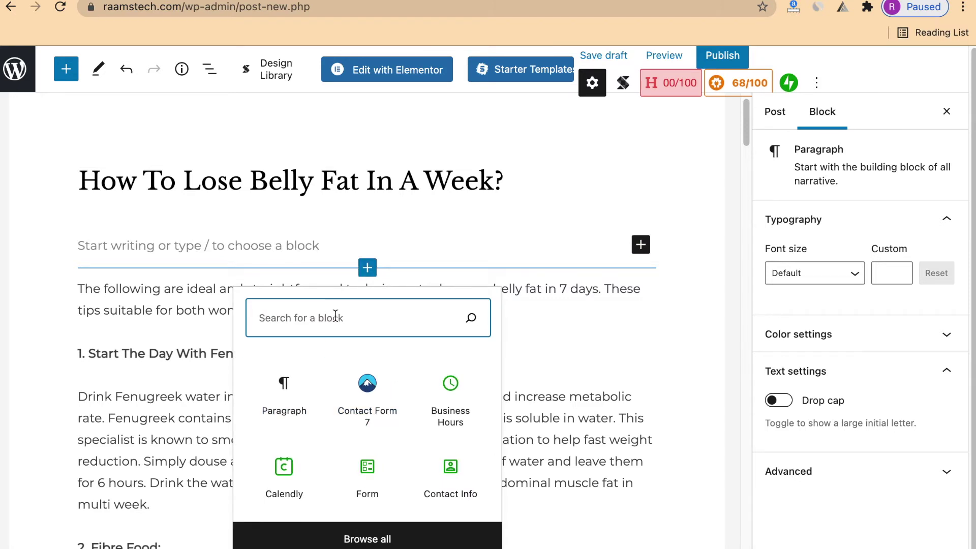
{"action": "type", "text": "p"}
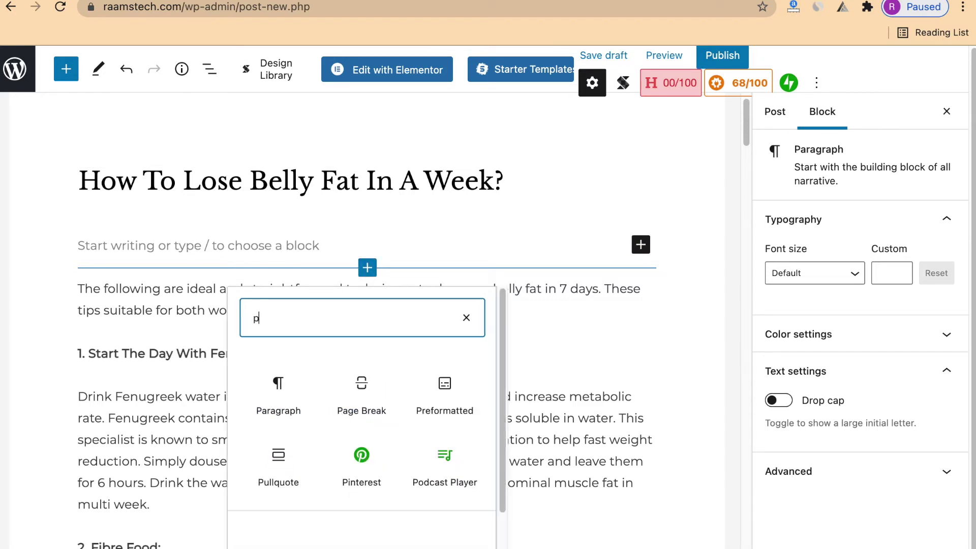
{"action": "key", "text": "BackSpace"}
{"action": "type", "text": "ima"}
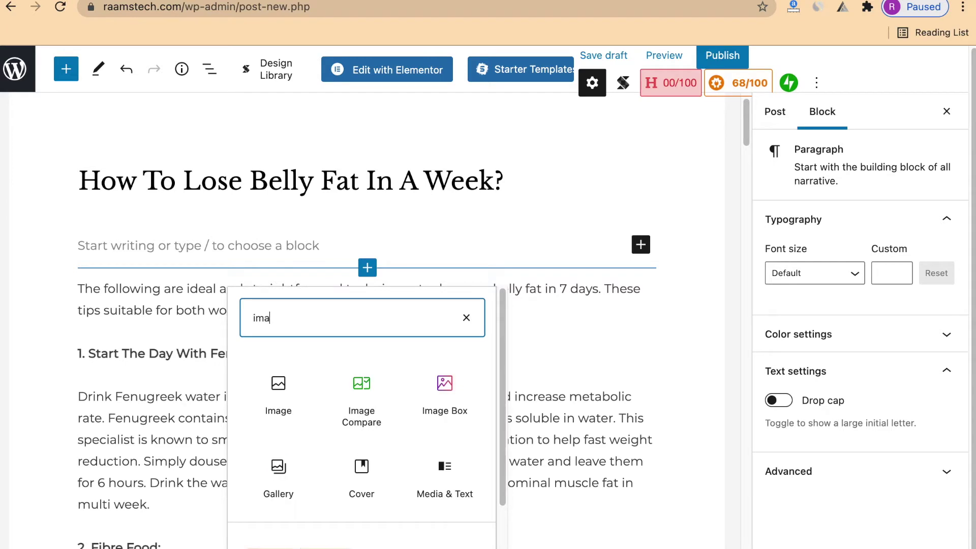
{"action": "left_click", "coordinate": [297, 402]}
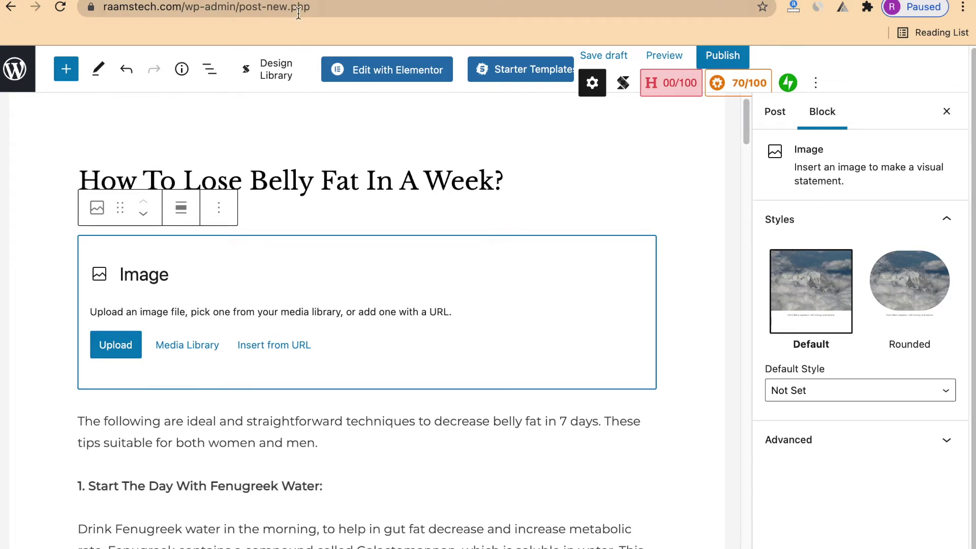
Step: Switch to the stock photo sites and browse Pixabay's "belly fat" and "weight loss" images for a suitable picture
{"action": "left_click", "coordinate": [86, 0]}
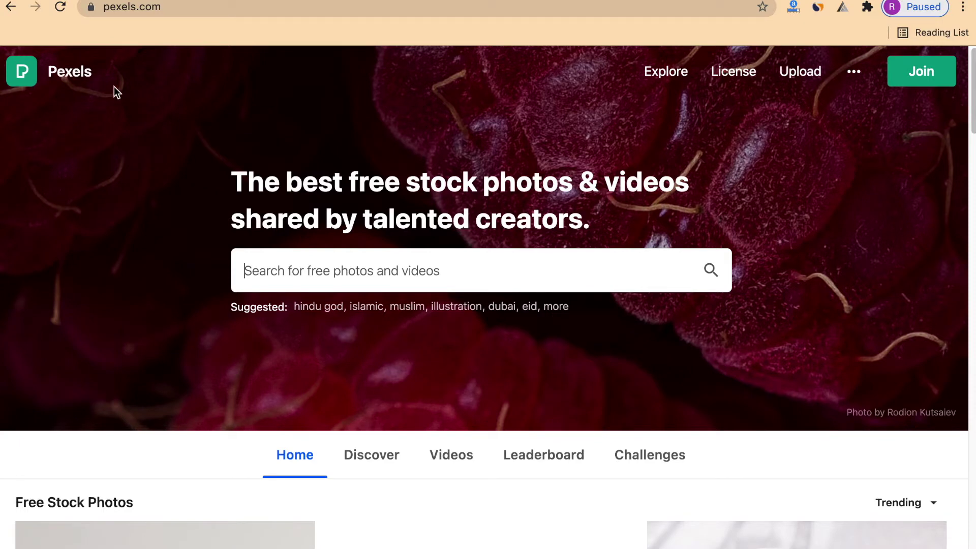
{"action": "left_click", "coordinate": [569, 0]}
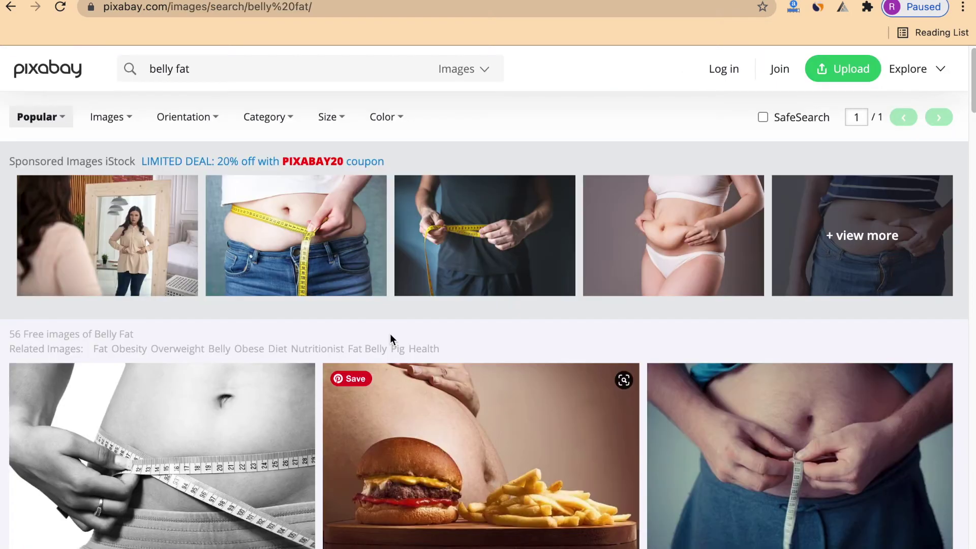
{"action": "scroll", "coordinate": [305, 346], "scroll_direction": "down", "scroll_amount": 1}
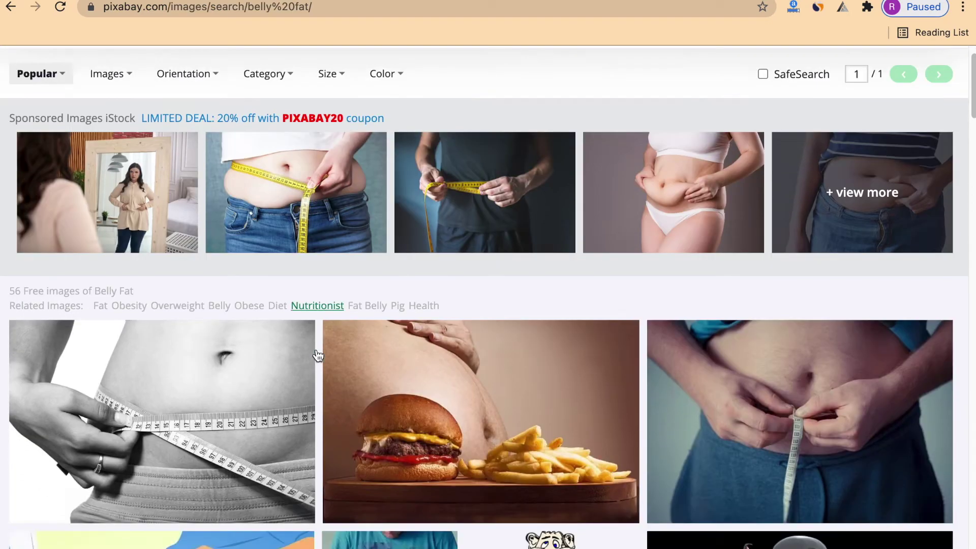
{"action": "scroll", "coordinate": [318, 356], "scroll_direction": "down", "scroll_amount": 10}
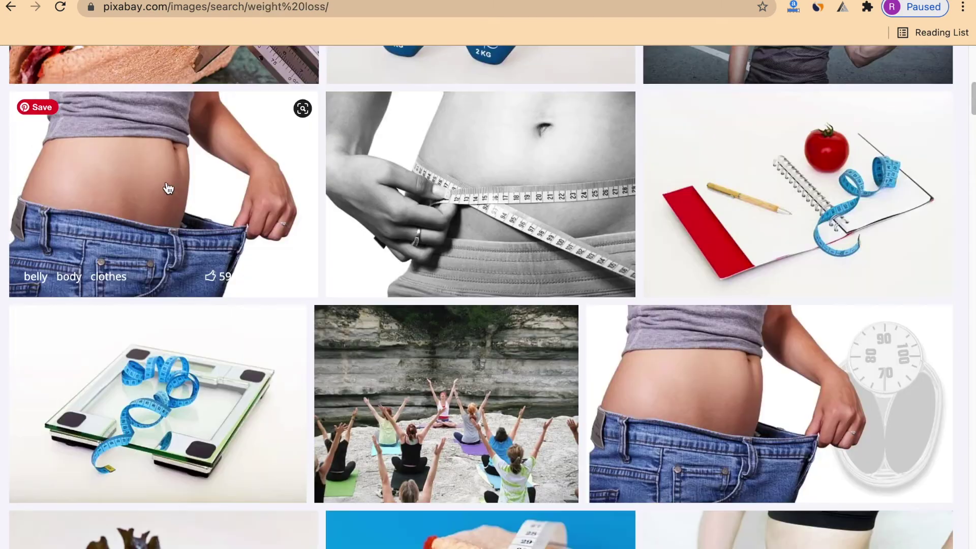
Step: Download the Pixabay photo of the slim waist in oversized jeans at 1920×1280 and upload it to the post's Image block
{"action": "right_click", "coordinate": [173, 183]}
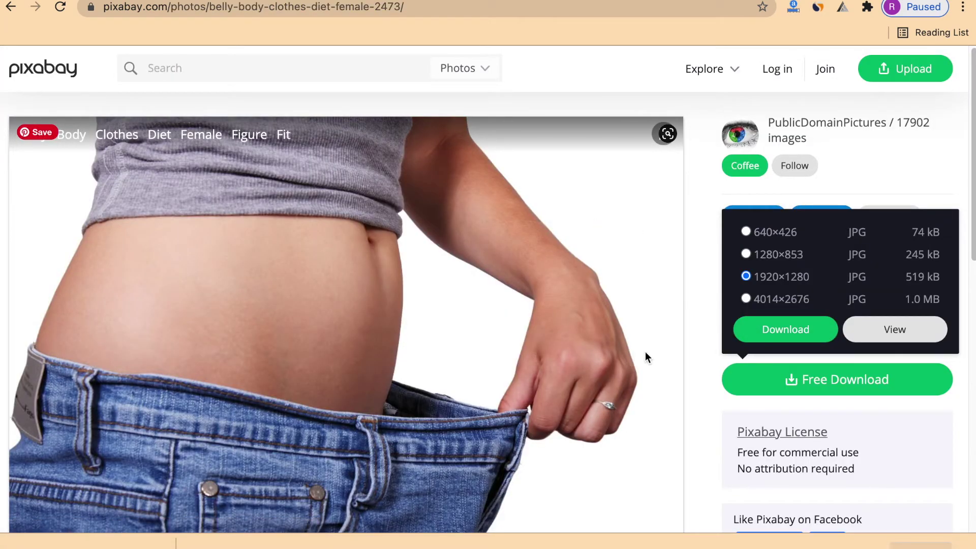
{"action": "left_click", "coordinate": [778, 331]}
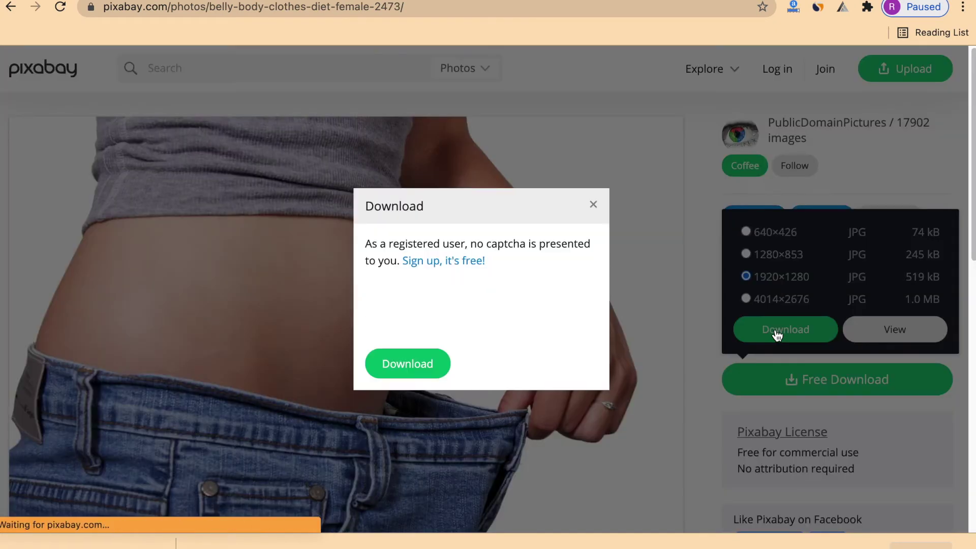
{"action": "left_click", "coordinate": [408, 363]}
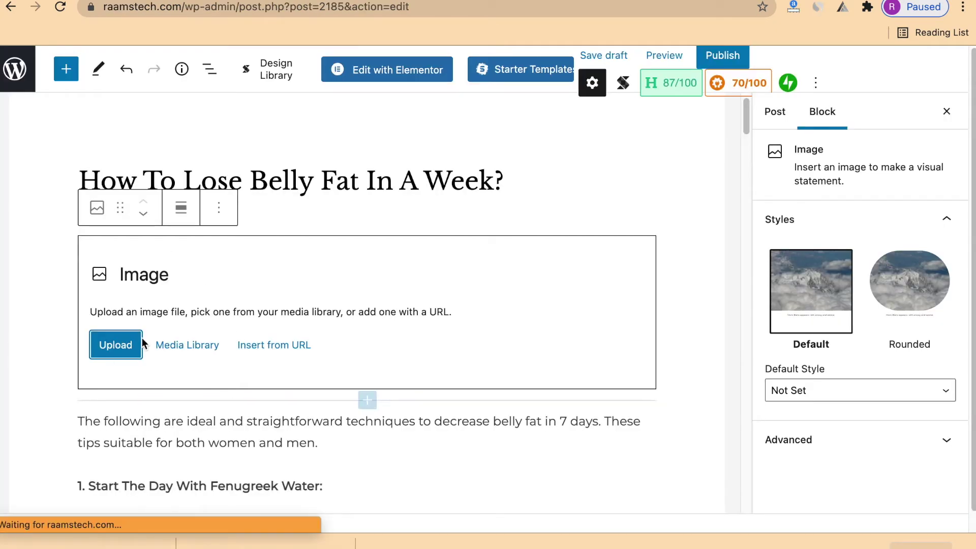
{"action": "left_click", "coordinate": [116, 345]}
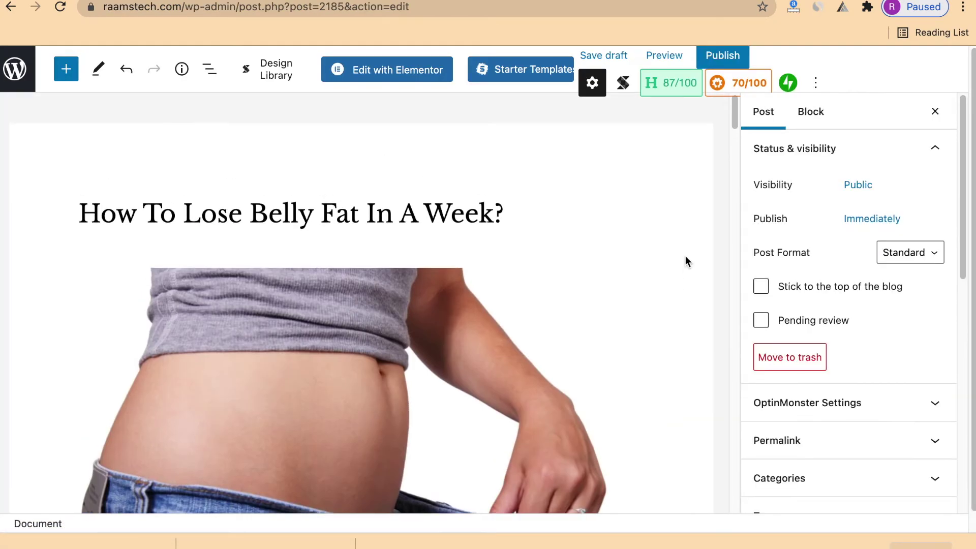
Step: Check the images placed in the post down to the vegetables picture under "2. Fibre Food:", leaving the picture deselected
{"action": "scroll", "coordinate": [554, 401], "scroll_direction": "down", "scroll_amount": 10}
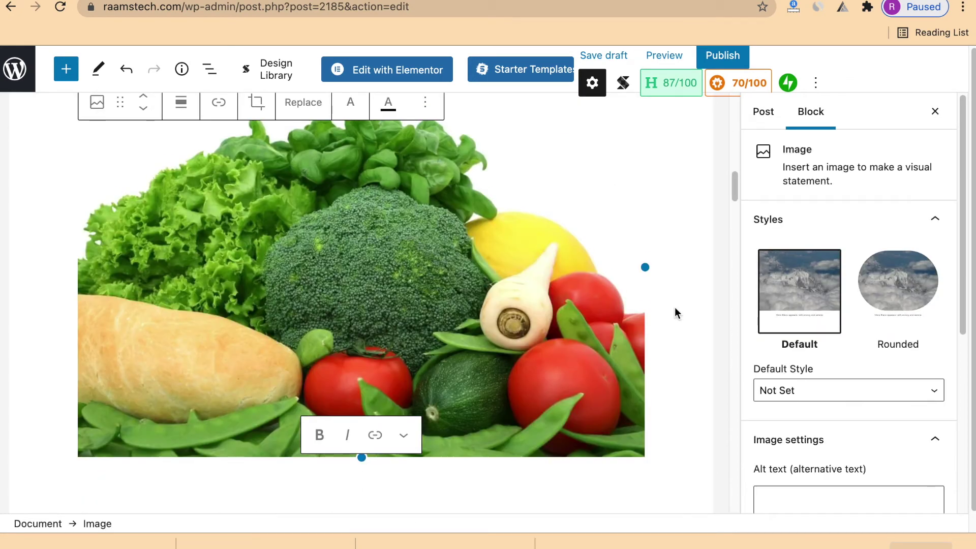
{"action": "scroll", "coordinate": [675, 310], "scroll_direction": "up", "scroll_amount": 1}
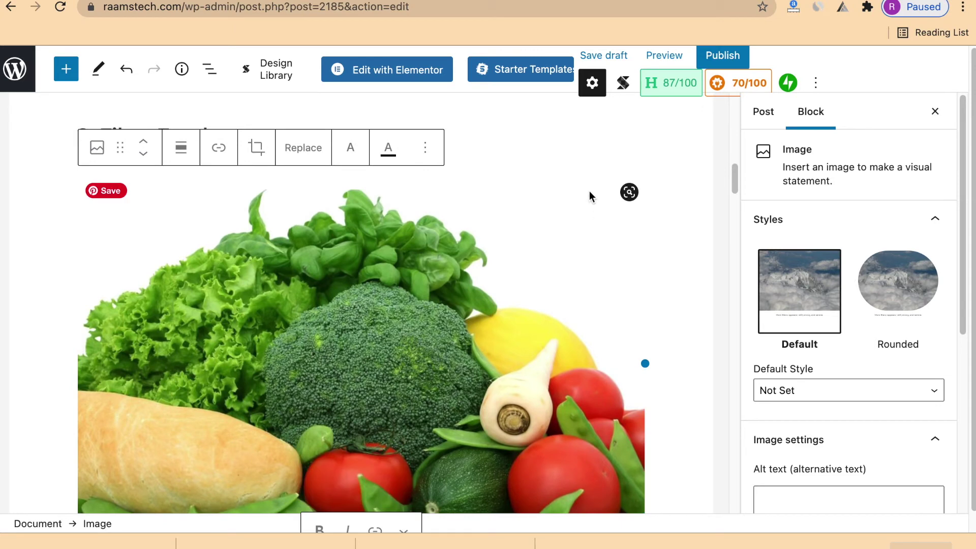
{"action": "left_click", "coordinate": [660, 145]}
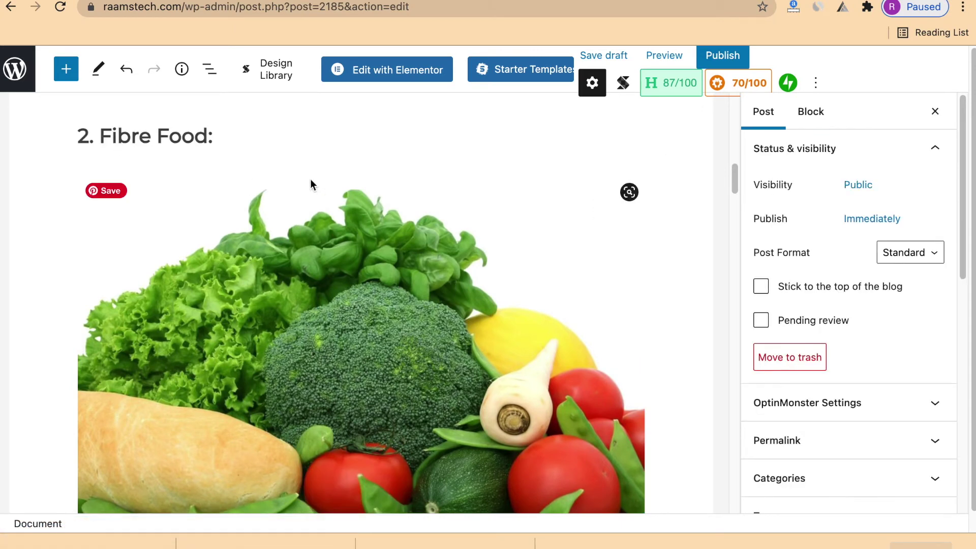
Step: Add a new category named "Belly Fat" to the post, without a parent category
{"action": "left_click_drag", "start_coordinate": [736, 178], "coordinate": [736, 264]}
{"action": "left_click_drag", "start_coordinate": [736, 275], "coordinate": [739, 303]}
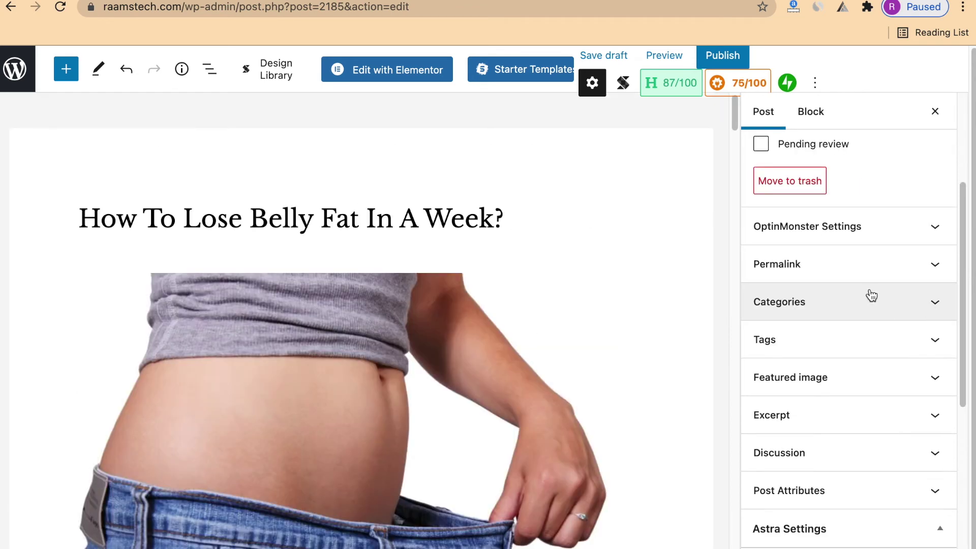
{"action": "left_click", "coordinate": [920, 306]}
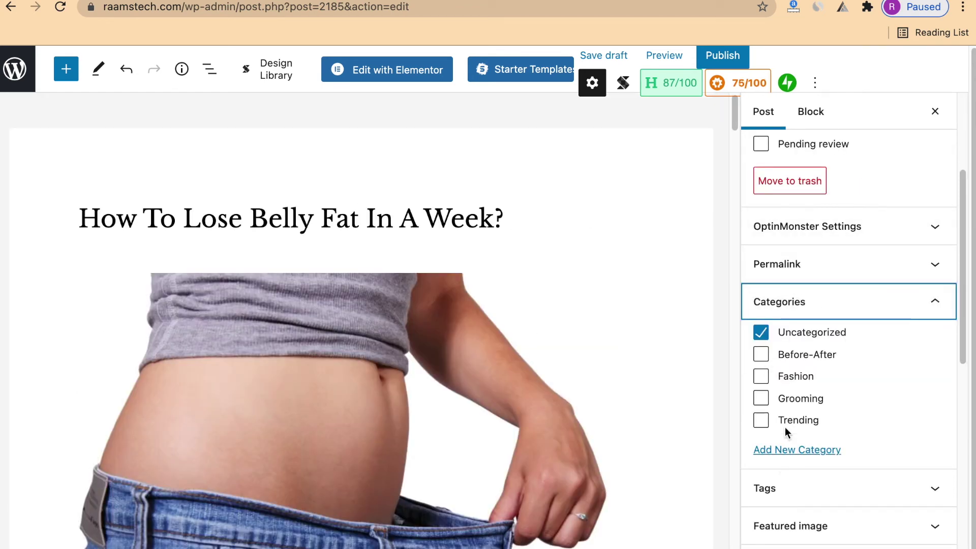
{"action": "left_click", "coordinate": [796, 455]}
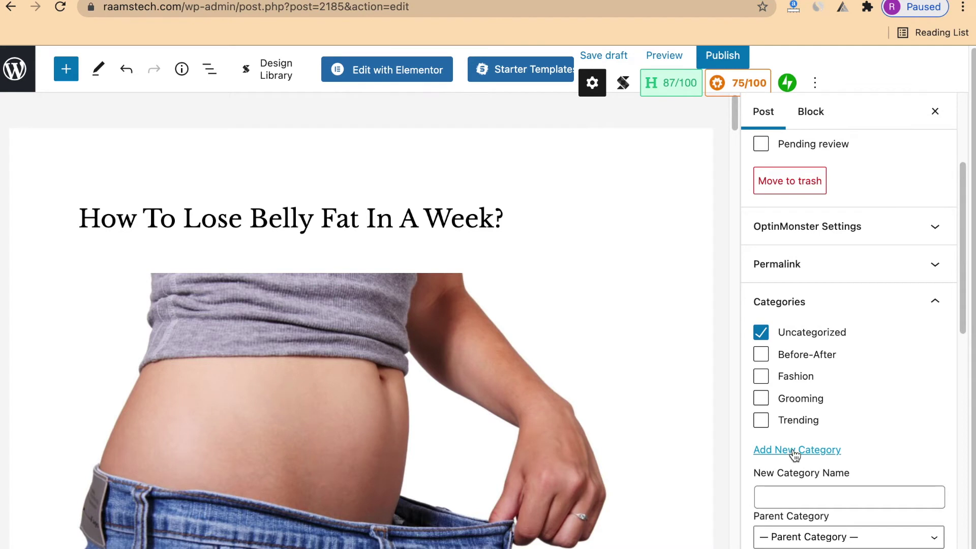
{"action": "left_click_drag", "start_coordinate": [964, 319], "coordinate": [965, 358]}
{"action": "left_click", "coordinate": [821, 389]}
{"action": "type", "text": "Bell"}
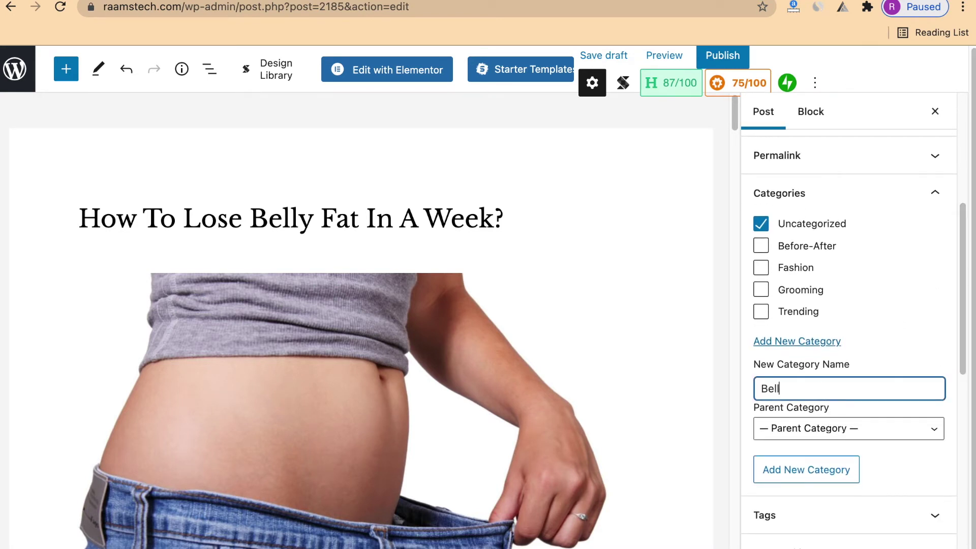
{"action": "type", "text": "y Fat"}
{"action": "key", "text": "Return"}
Step: Add the tags "belly fat", "how to reduce belly fat" and "weight loss" to the post
{"action": "scroll", "coordinate": [930, 412], "scroll_direction": "down", "scroll_amount": 3}
{"action": "left_click", "coordinate": [933, 398]}
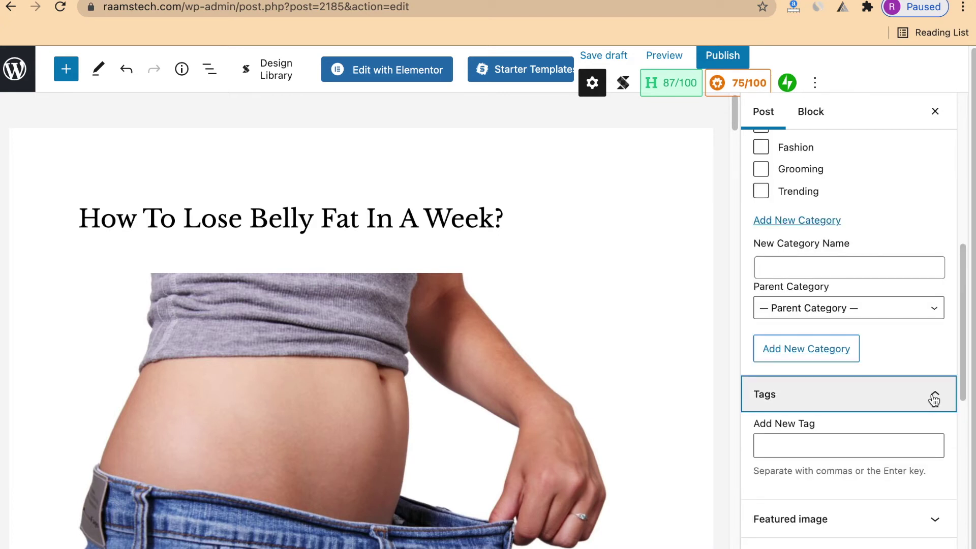
{"action": "left_click", "coordinate": [813, 449]}
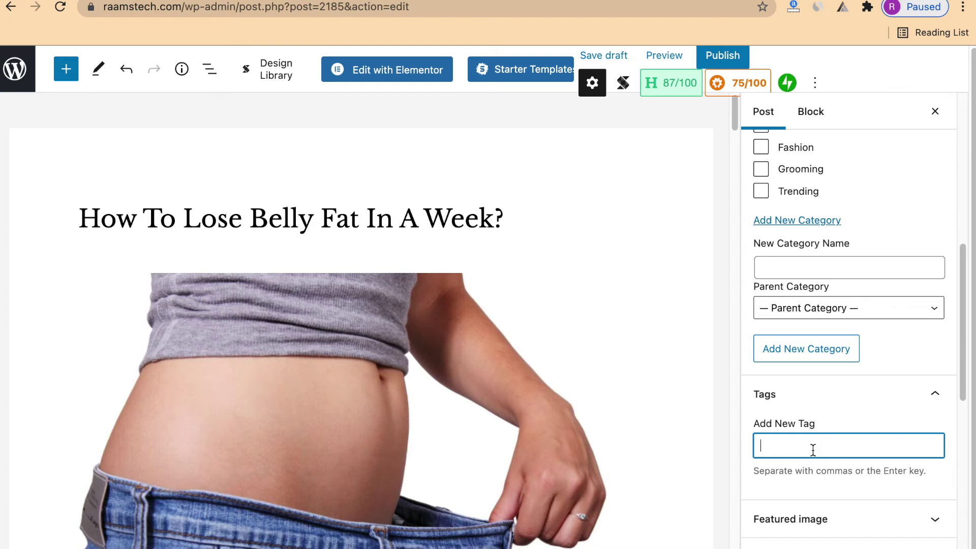
{"action": "type", "text": "belly f"}
{"action": "type", "text": "a"}
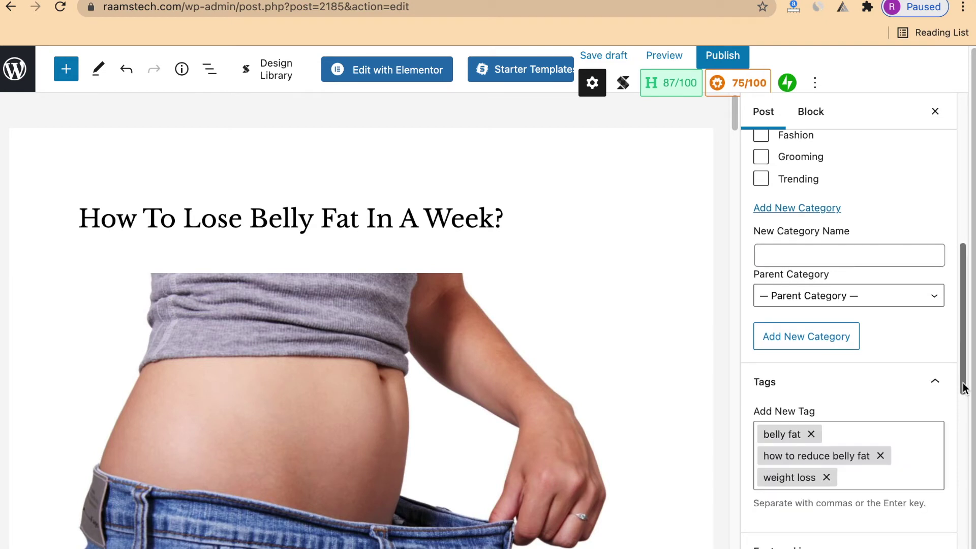
Step: Download the Pixabay photo of the woman in oversized jeans at 1280×1920 and set it as the post's featured image
{"action": "left_click_drag", "start_coordinate": [963, 388], "coordinate": [962, 451]}
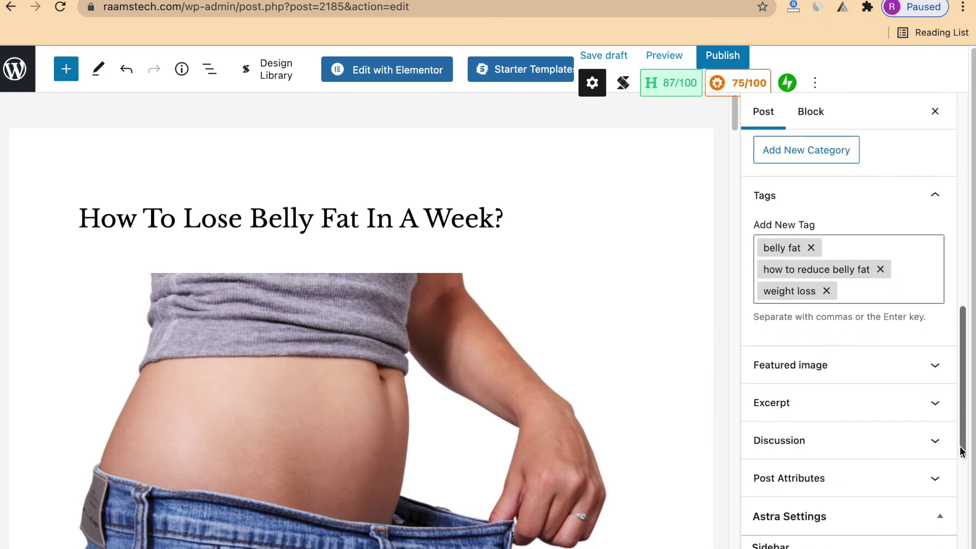
{"action": "left_click", "coordinate": [921, 371]}
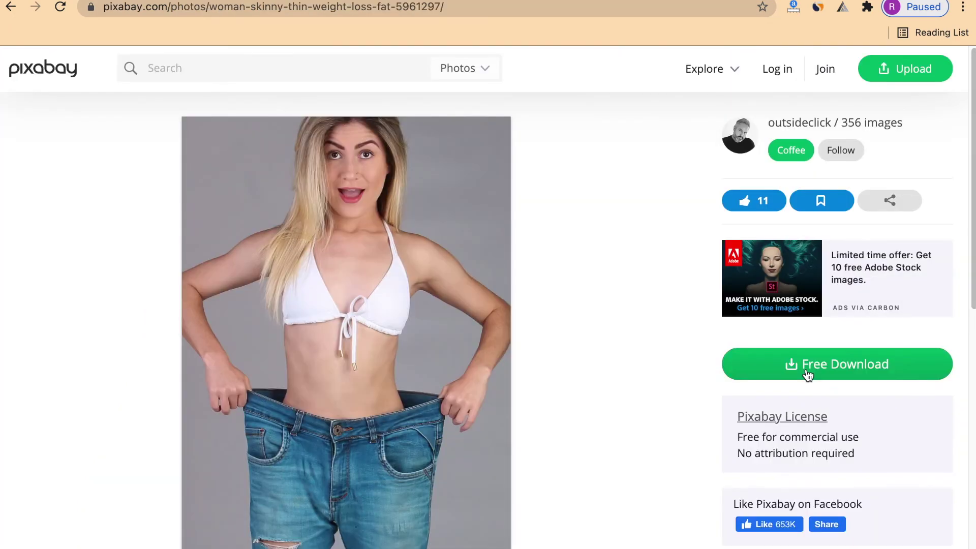
{"action": "left_click", "coordinate": [807, 370]}
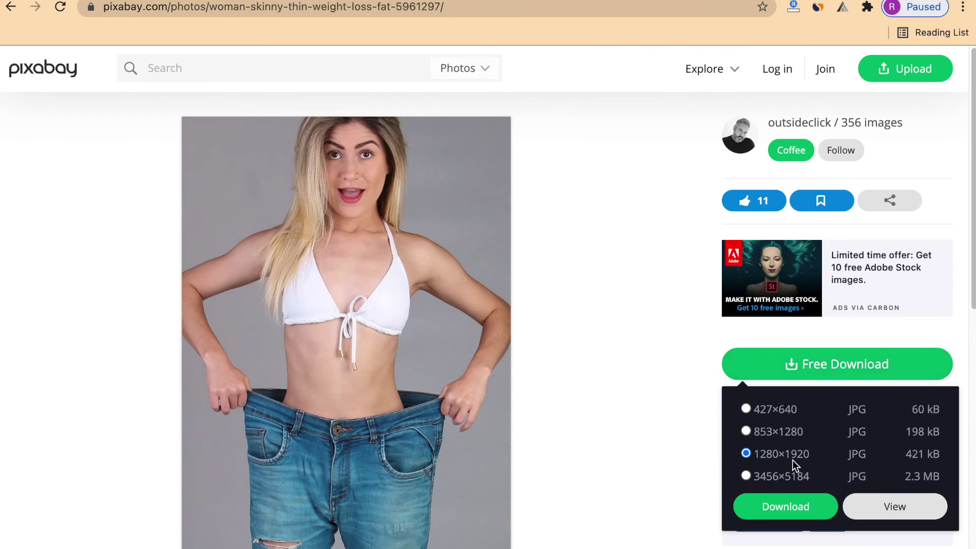
{"action": "left_click", "coordinate": [786, 507]}
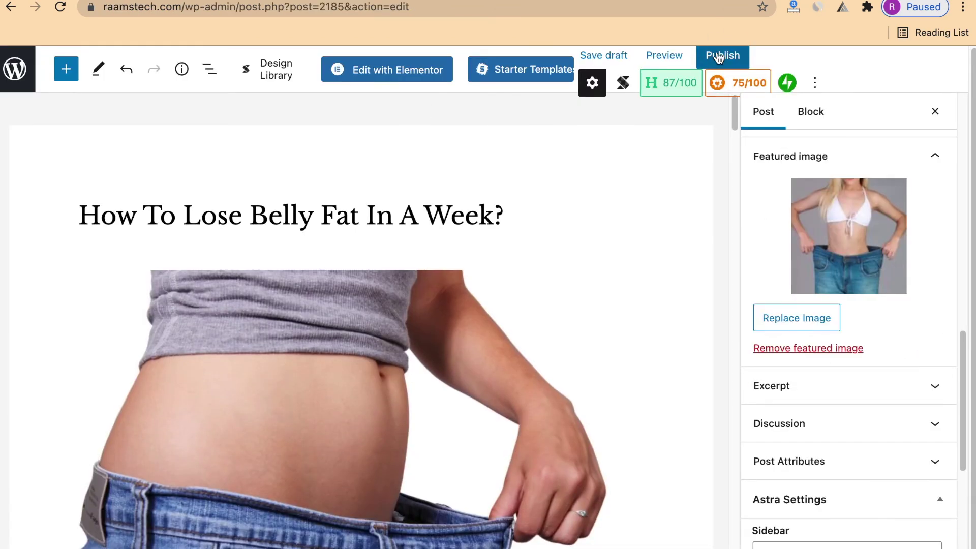
Step: Publish the post and open the live site's Blog page in a new browser tab
{"action": "left_click", "coordinate": [721, 57]}
{"action": "left_click", "coordinate": [793, 66]}
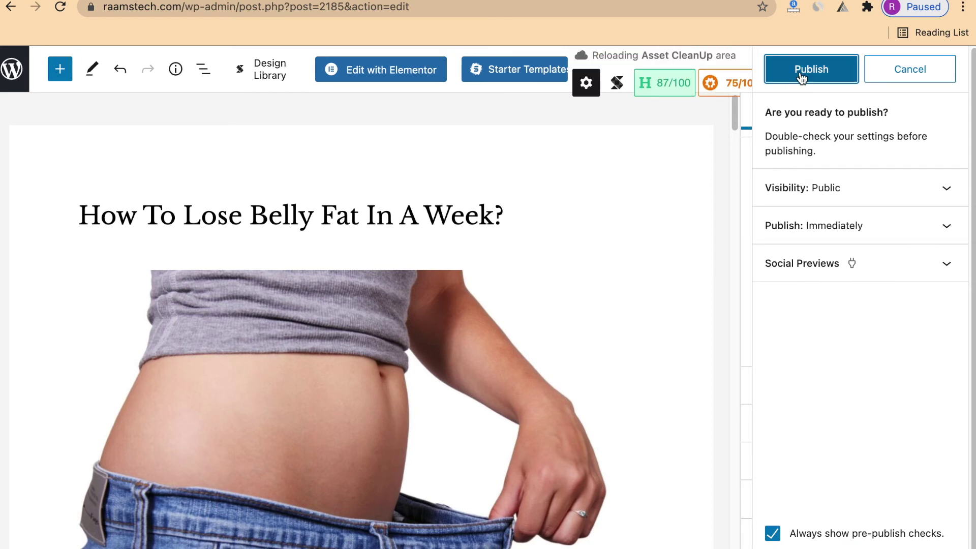
{"action": "right_click", "coordinate": [38, 68]}
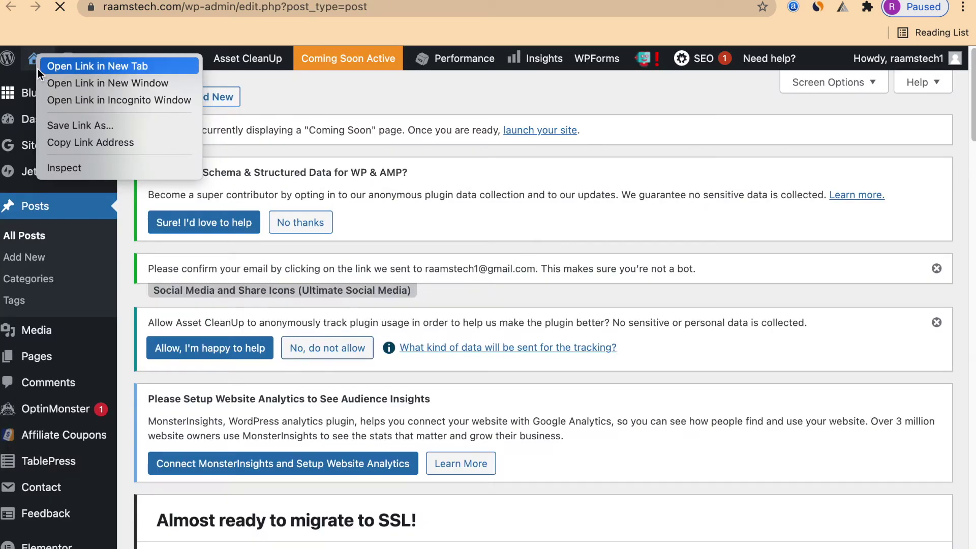
{"action": "left_click", "coordinate": [72, 67]}
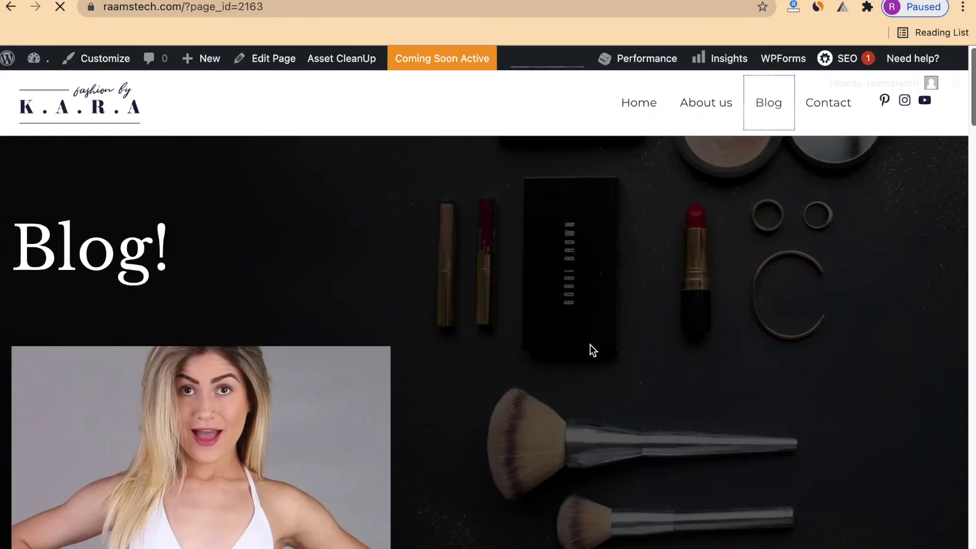
Step: Examine how the belly fat post's card and featured image are displayed on the Blog page
{"action": "scroll", "coordinate": [888, 227], "scroll_direction": "down", "scroll_amount": 5}
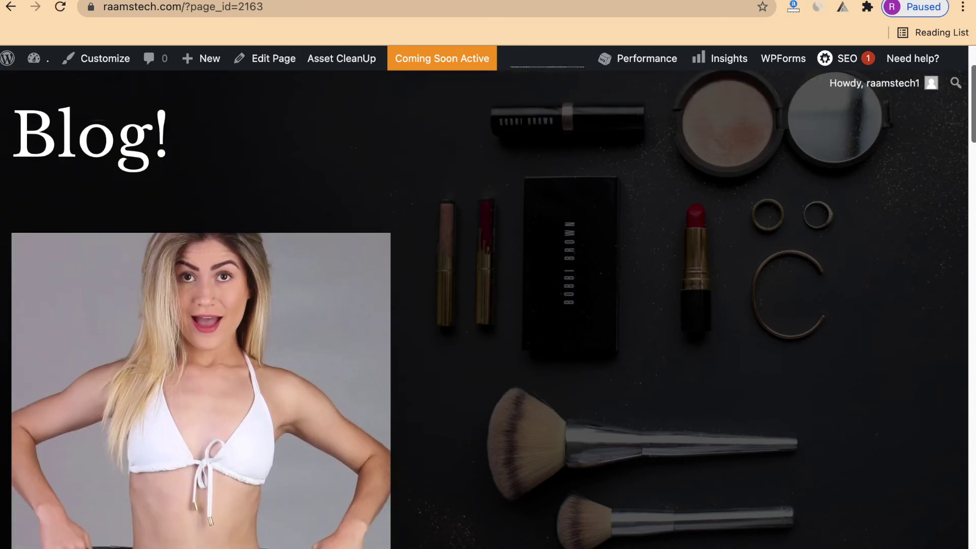
{"action": "scroll", "coordinate": [201, 310], "scroll_direction": "down", "scroll_amount": 8}
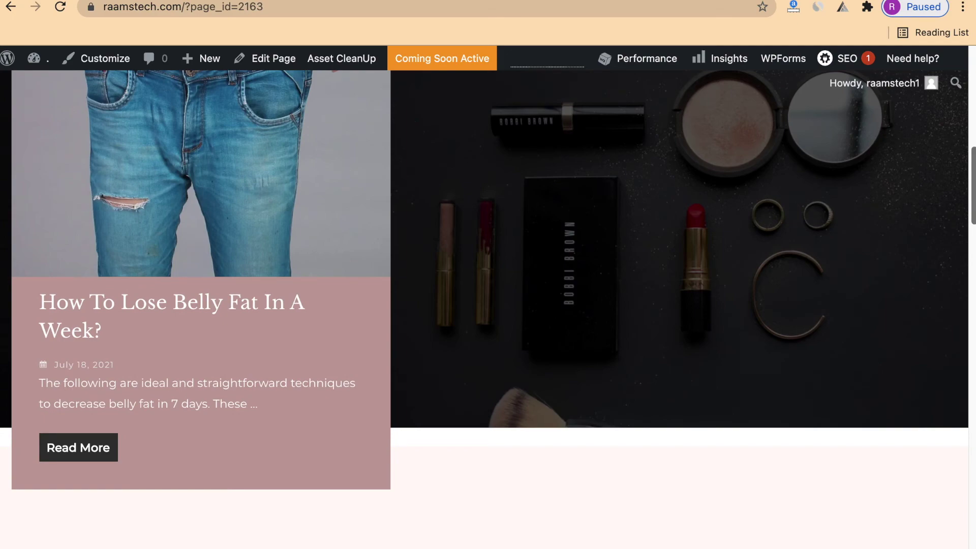
{"action": "scroll", "coordinate": [488, 310], "scroll_direction": "down", "scroll_amount": 8}
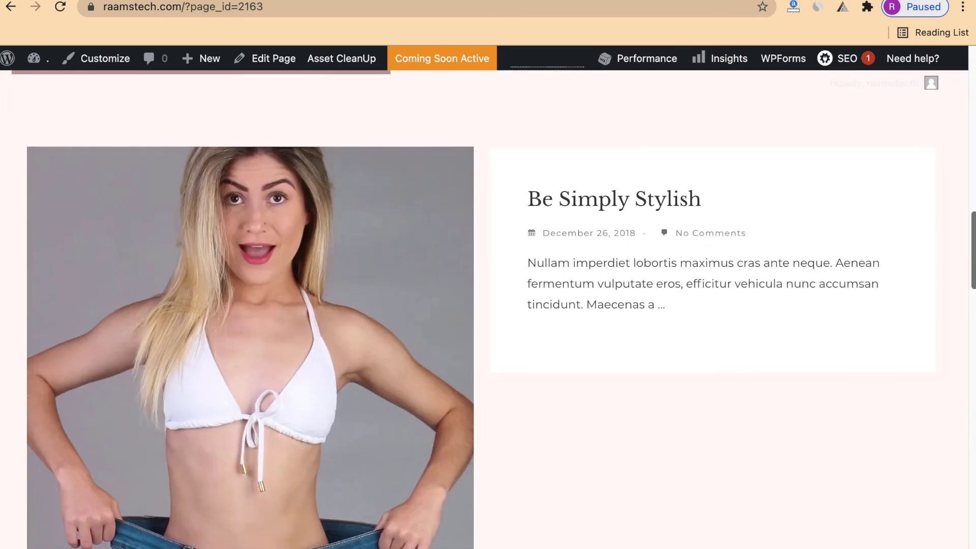
{"action": "scroll", "coordinate": [488, 309], "scroll_direction": "down", "scroll_amount": 10}
{"action": "scroll", "coordinate": [488, 309], "scroll_direction": "up", "scroll_amount": 8}
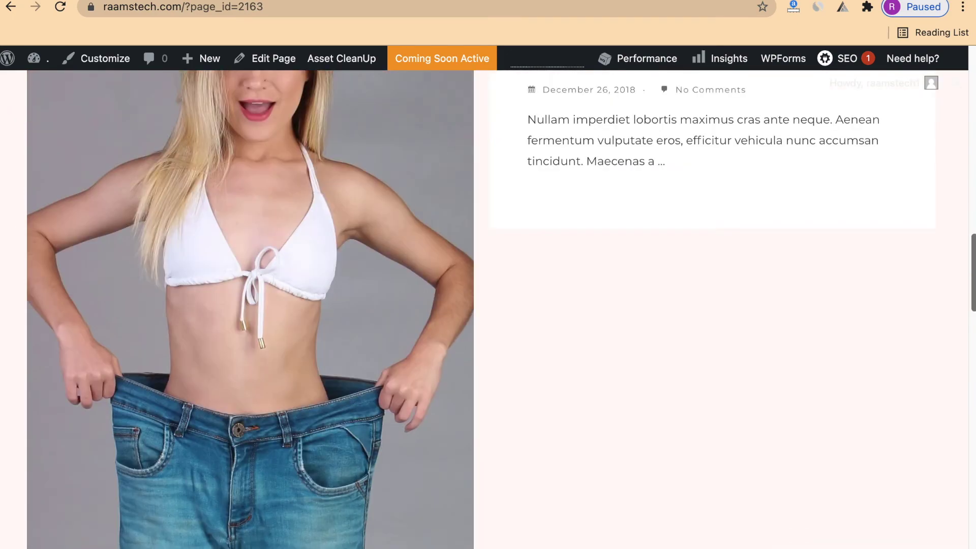
{"action": "scroll", "coordinate": [488, 309], "scroll_direction": "up", "scroll_amount": 10}
{"action": "scroll", "coordinate": [488, 309], "scroll_direction": "down", "scroll_amount": 3}
{"action": "left_click_drag", "start_coordinate": [973, 172], "coordinate": [973, 184]}
Step: Open the full "How To Lose Belly Fat In A Week?" post and review its images, headings and text down to the comment form
{"action": "left_click", "coordinate": [86, 533]}
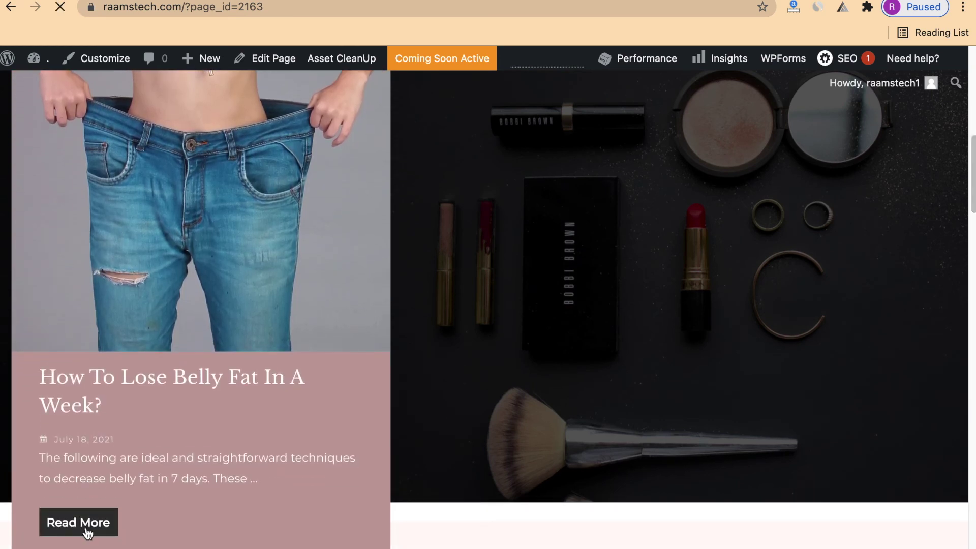
{"action": "scroll", "coordinate": [863, 248], "scroll_direction": "down", "scroll_amount": 10}
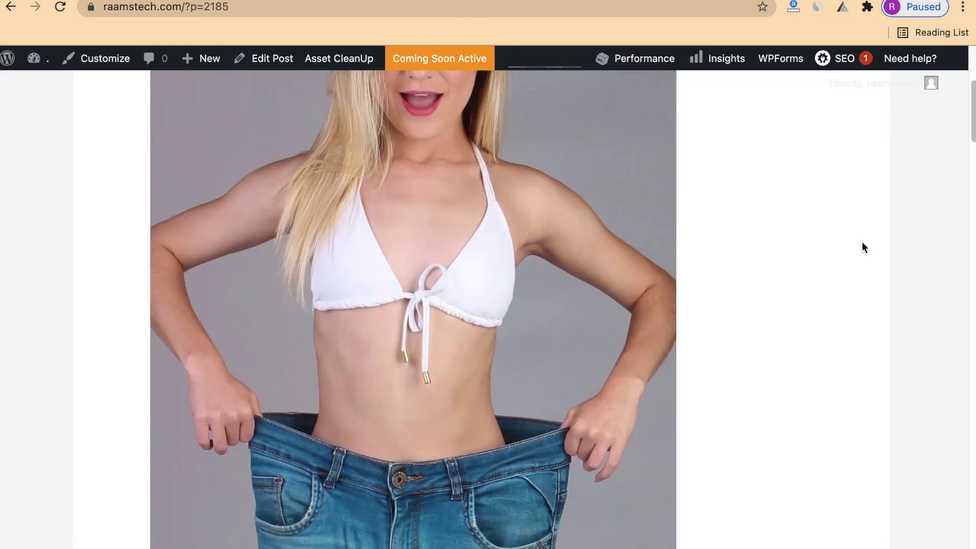
{"action": "scroll", "coordinate": [862, 243], "scroll_direction": "down", "scroll_amount": 3}
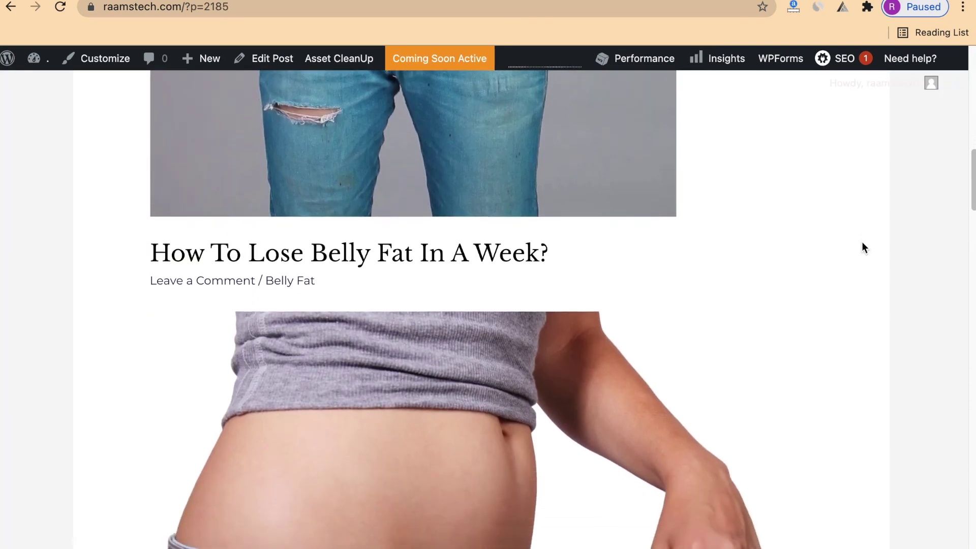
{"action": "scroll", "coordinate": [862, 242], "scroll_direction": "down", "scroll_amount": 12}
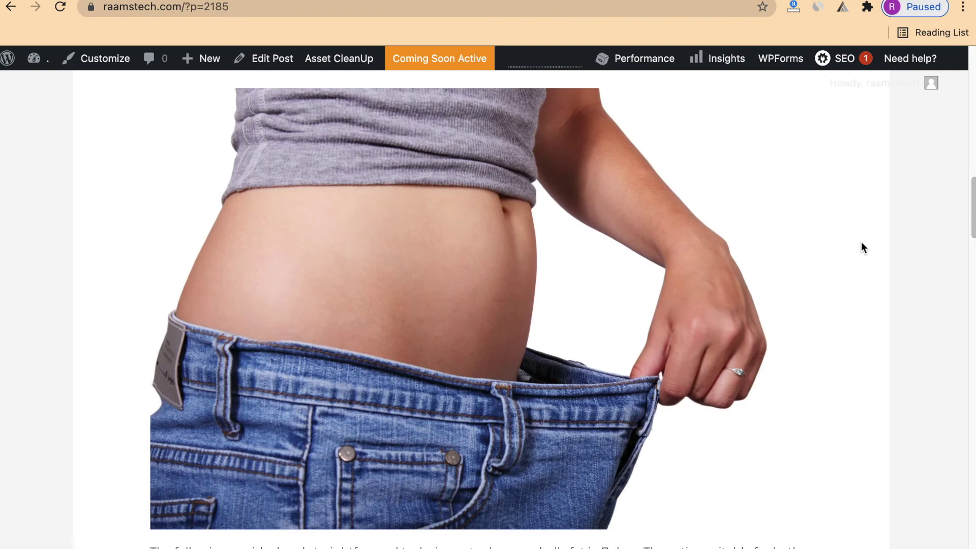
{"action": "scroll", "coordinate": [861, 244], "scroll_direction": "down", "scroll_amount": 15}
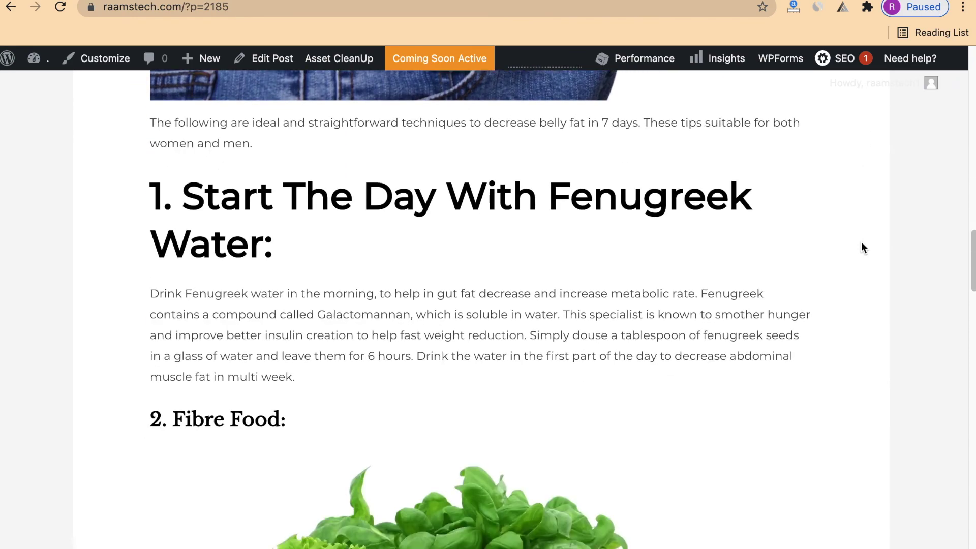
{"action": "scroll", "coordinate": [861, 248], "scroll_direction": "down", "scroll_amount": 20}
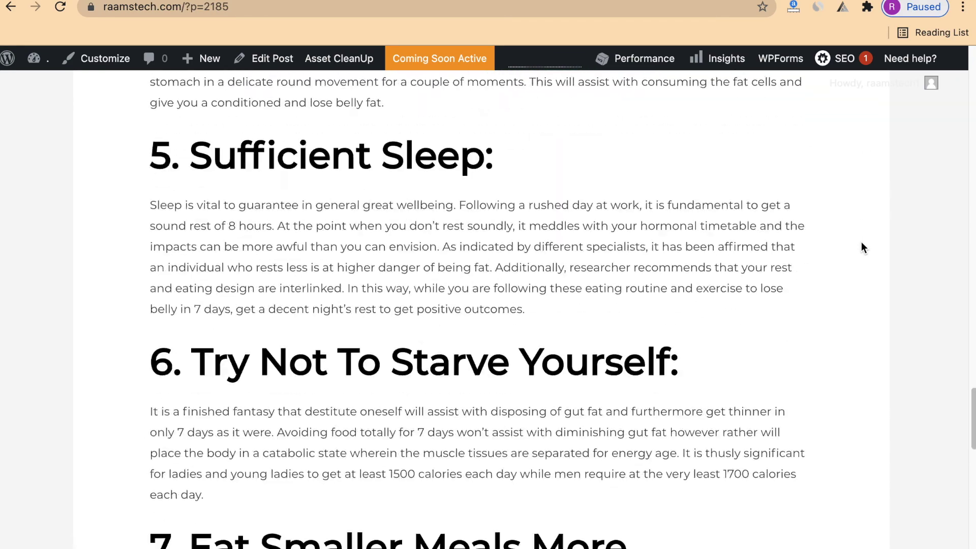
{"action": "scroll", "coordinate": [865, 242], "scroll_direction": "up", "scroll_amount": 5}
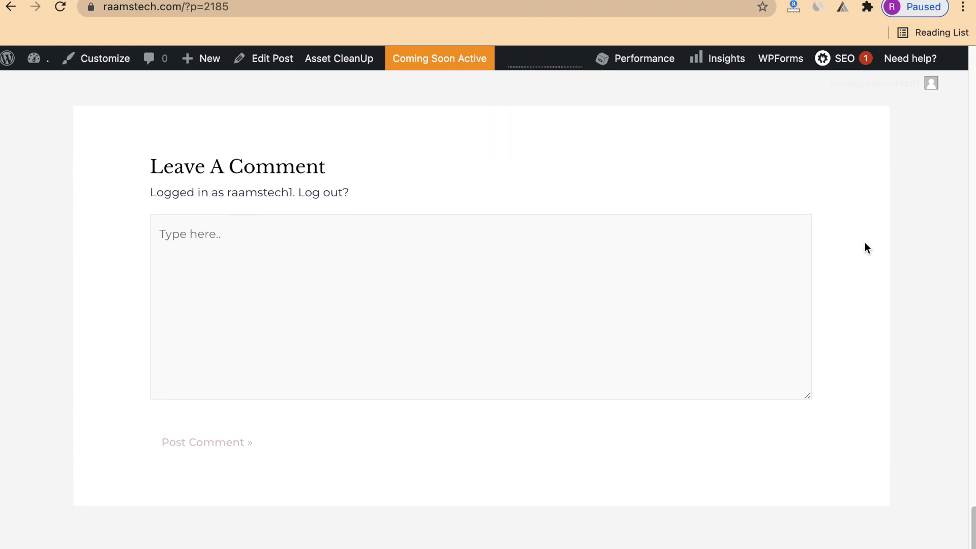
{"action": "scroll", "coordinate": [404, 274], "scroll_direction": "down", "scroll_amount": 5}
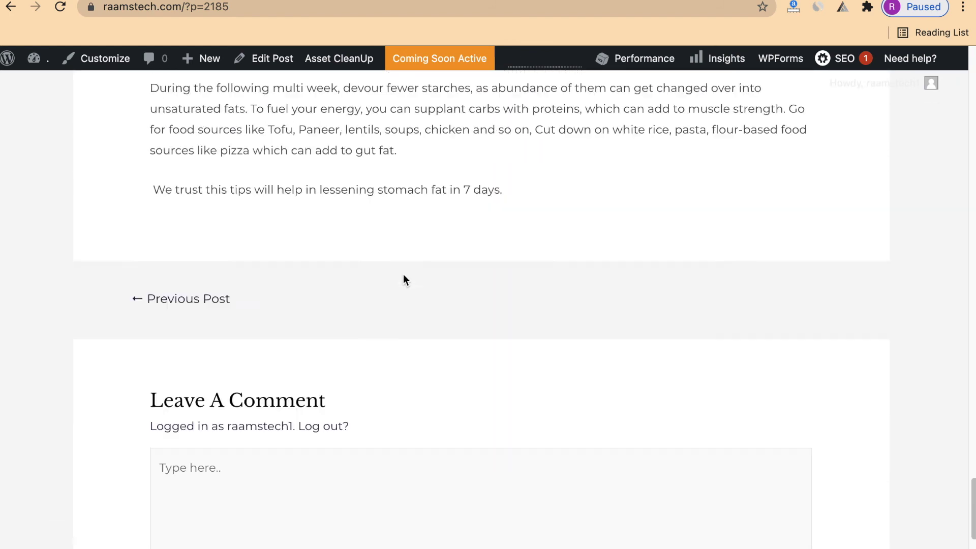